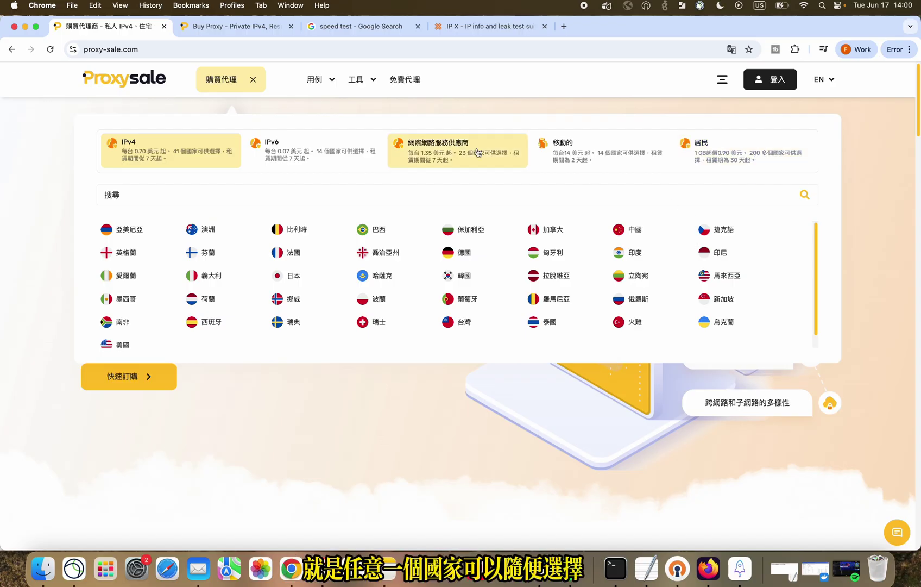
# Step: Open and close Proxy-Sale's buy-proxy panel of proxy types and countries
pyautogui.moveTo(324, 83)
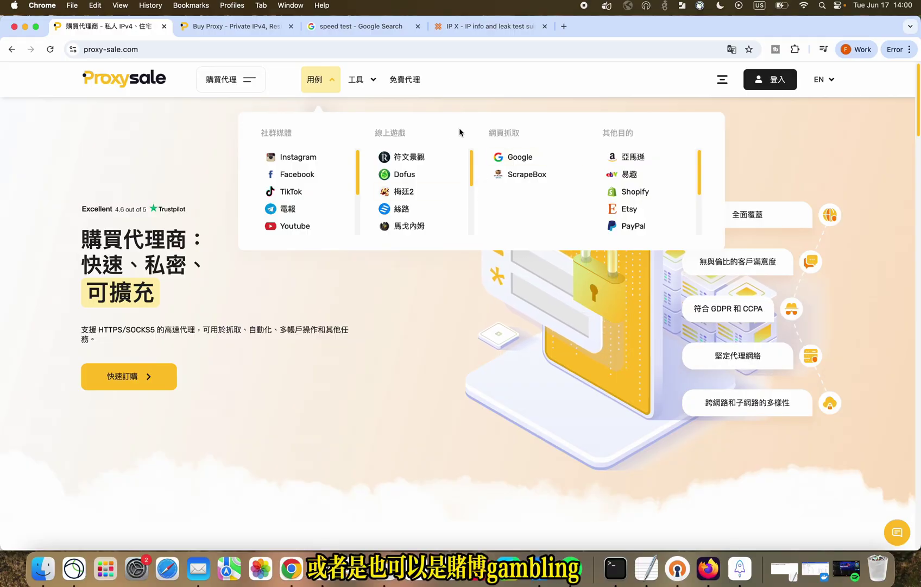
pyautogui.click(230, 82)
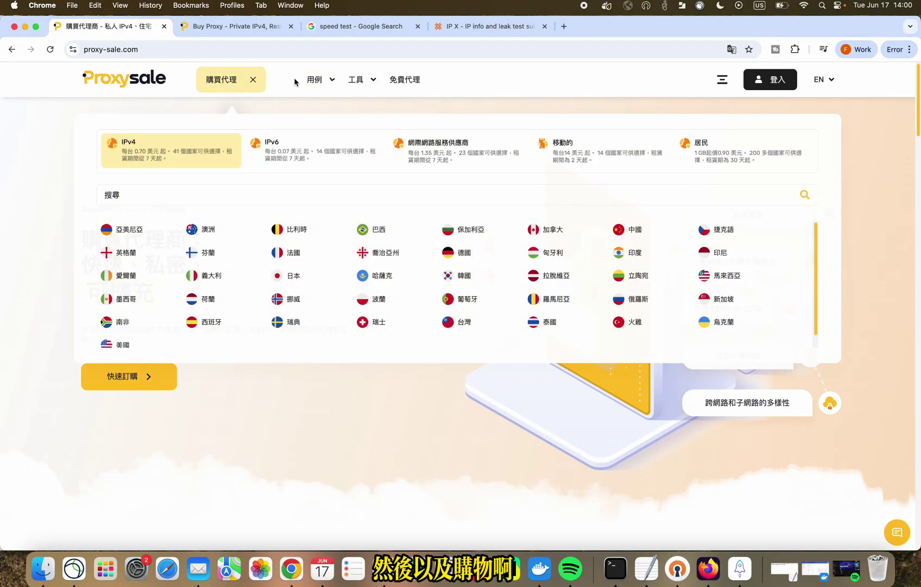
pyautogui.click(114, 82)
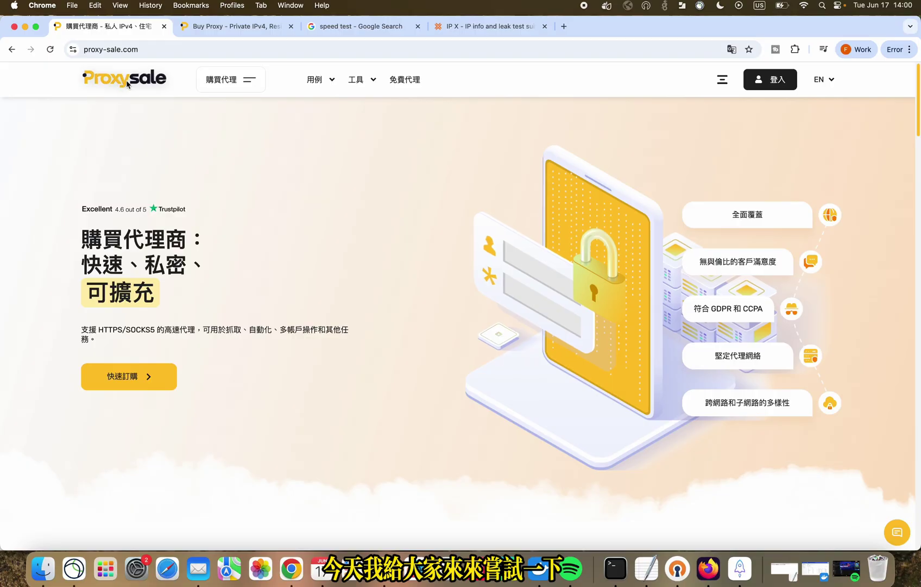
pyautogui.click(228, 80)
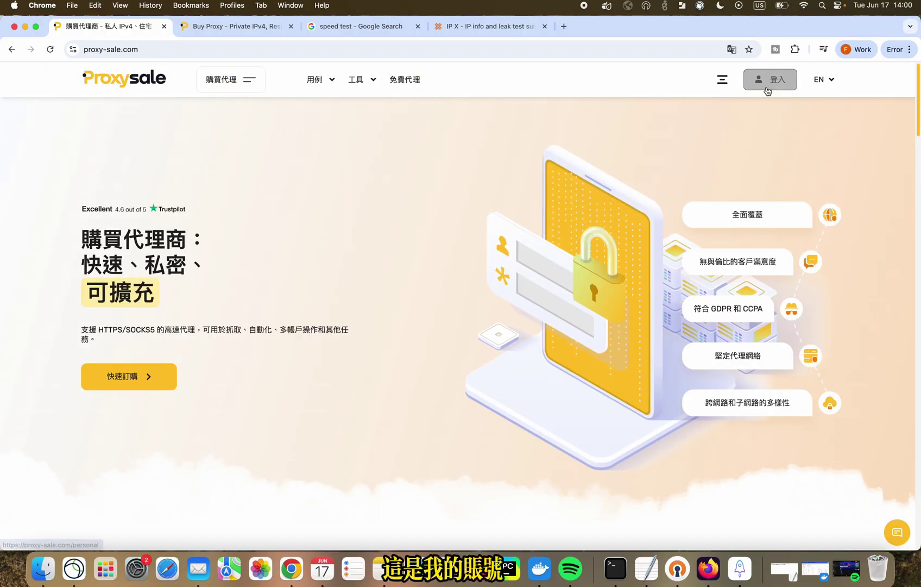
# Step: Go to the personal area's Resident orders page showing the 1 GB plan with 265.9 MB used
pyautogui.click(771, 79)
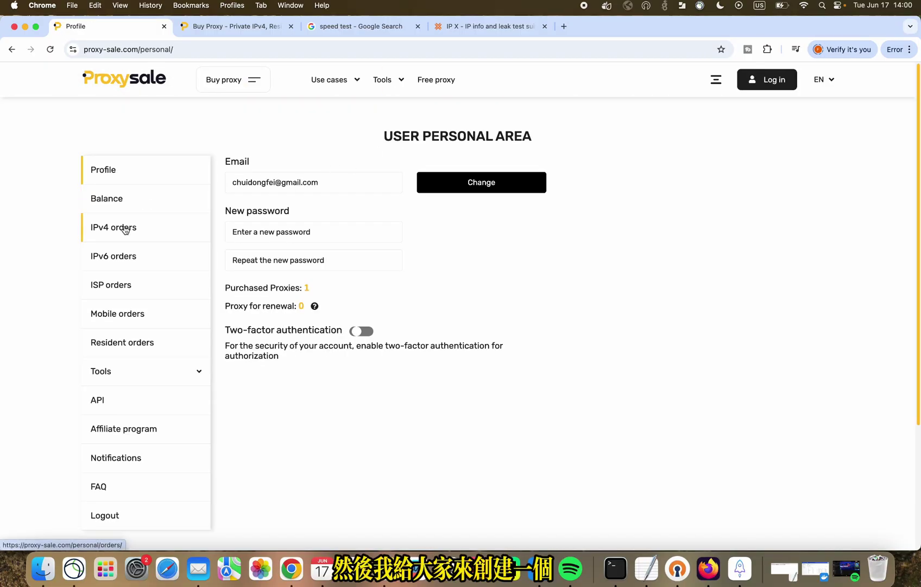
pyautogui.click(120, 342)
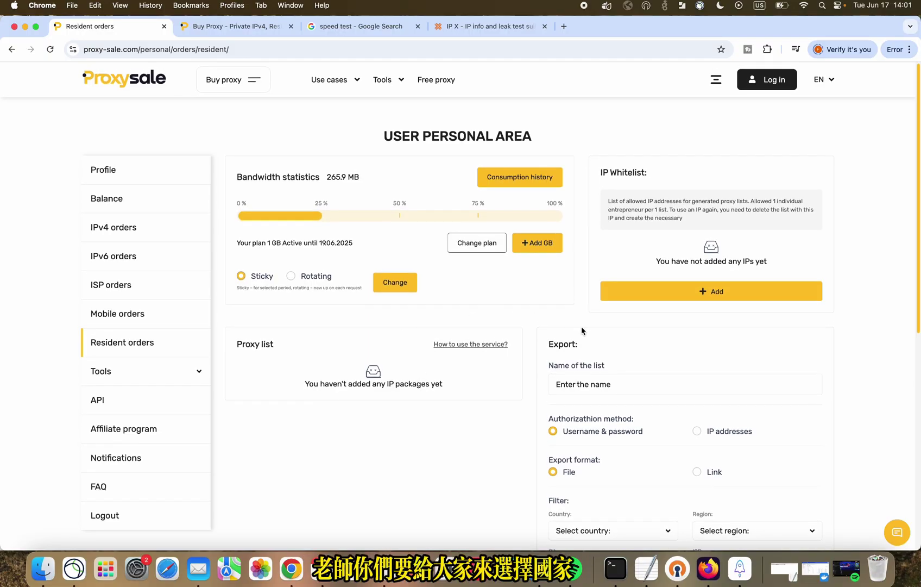
pyautogui.scroll(-2, 592, 334)
pyautogui.scroll(-5, 621, 344)
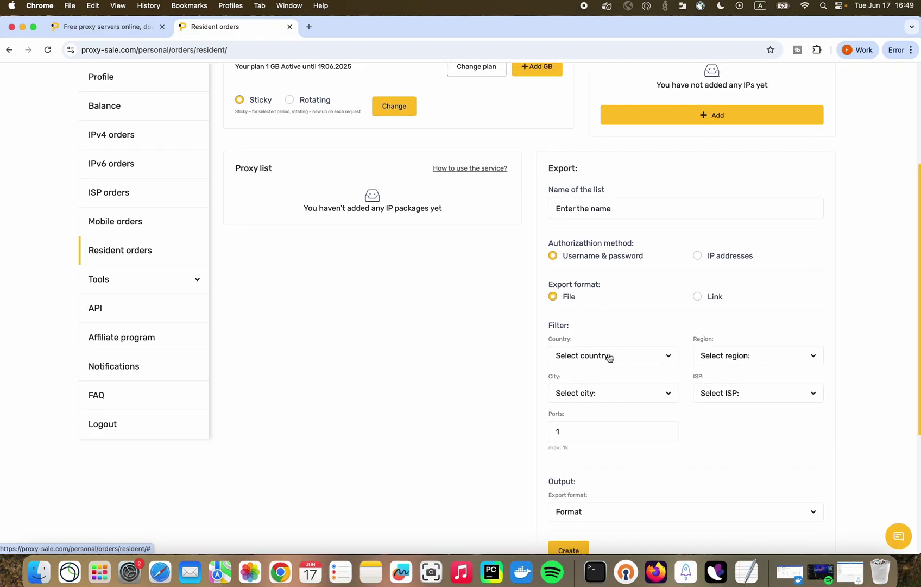
# Step: Create a proxy list with Country Asia, 1000 ports and login:password@ip:port format
pyautogui.click(609, 356)
pyautogui.click(568, 433)
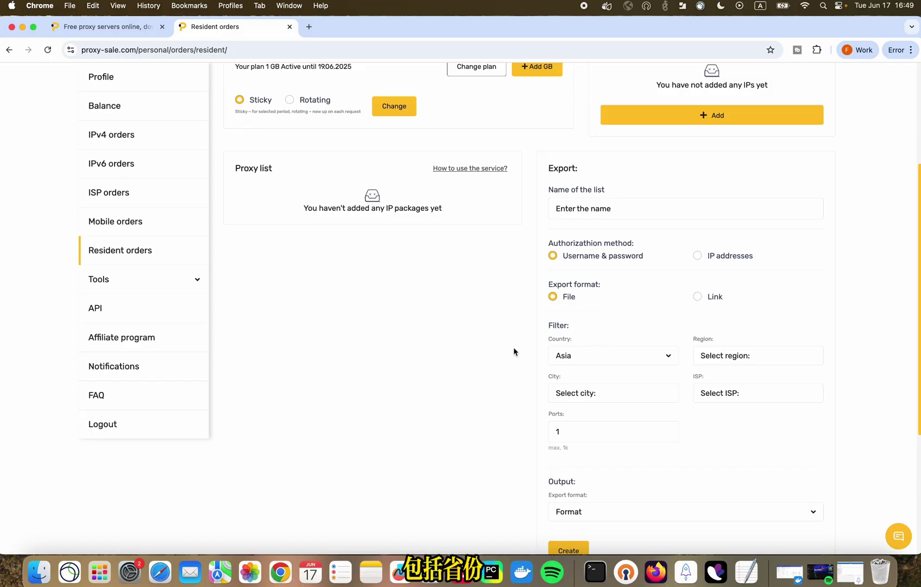
pyautogui.scroll(-1, 567, 382)
pyautogui.scroll(-2, 569, 395)
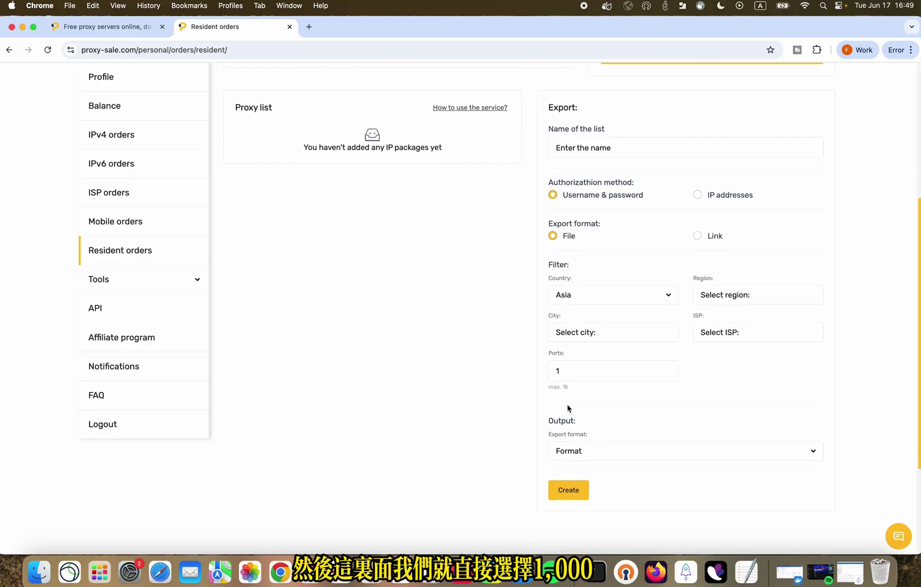
pyautogui.click(568, 370)
pyautogui.write('000')
pyautogui.scroll(-2, 622, 202)
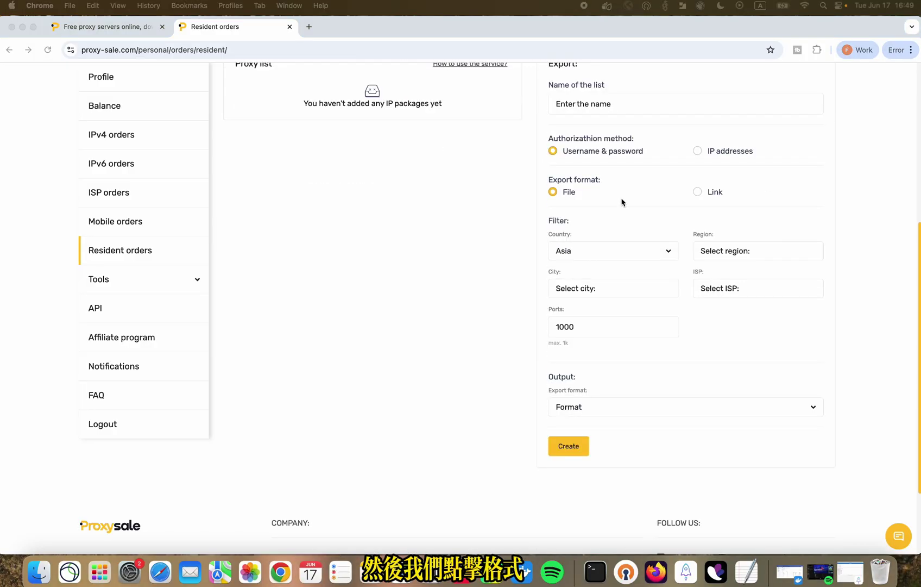
pyautogui.click(583, 408)
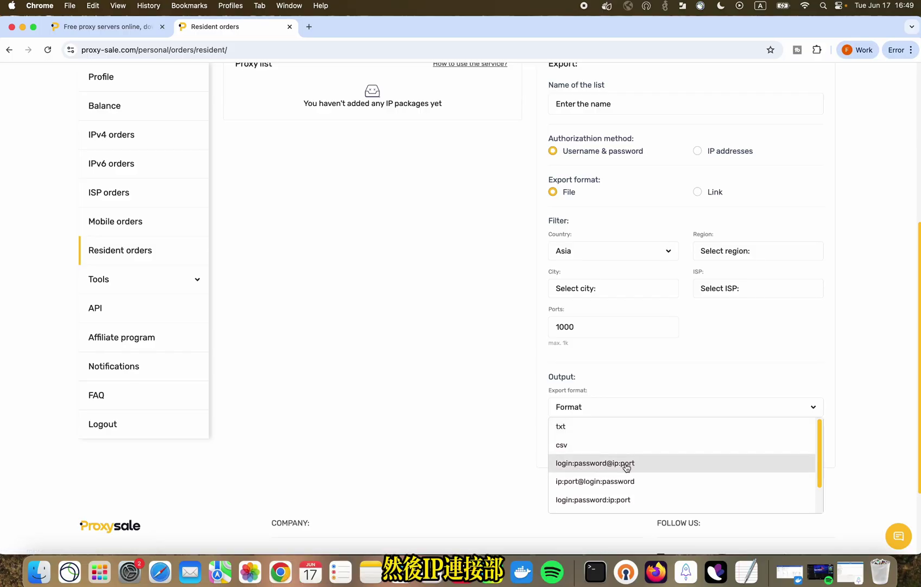
pyautogui.click(586, 467)
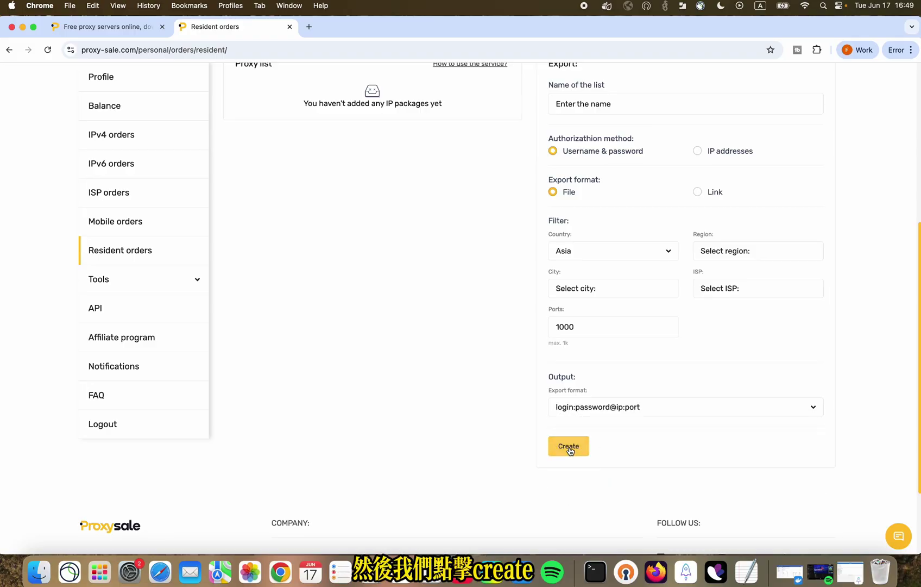
pyautogui.click(570, 450)
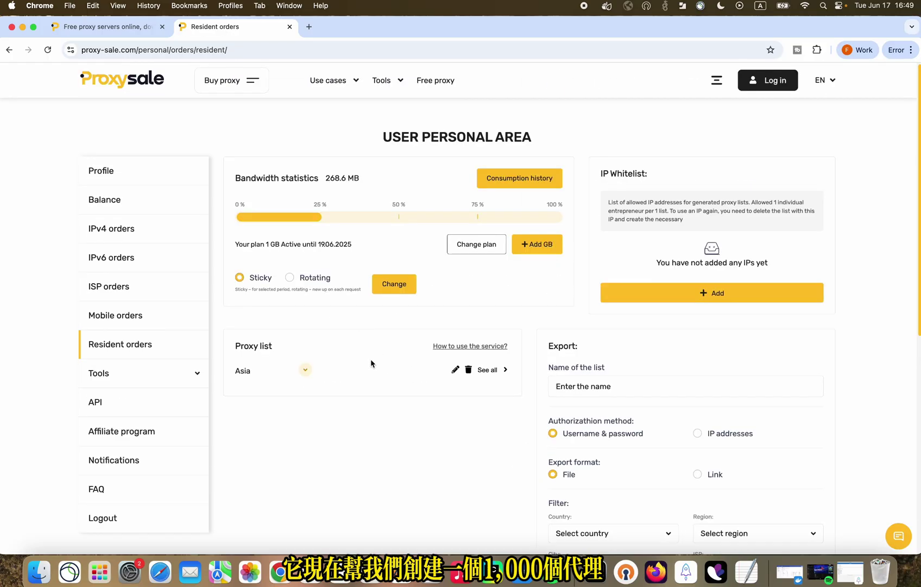
# Step: Expand the Asia list to review its geo codes such as CN, then download its file
pyautogui.click(307, 371)
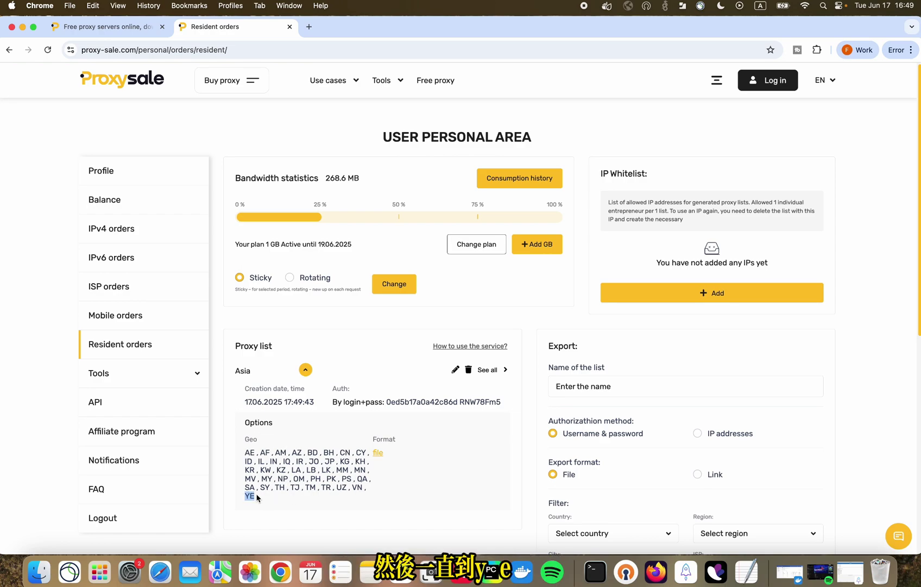
pyautogui.moveTo(245, 455); pyautogui.dragTo(277, 498)
pyautogui.click(290, 486)
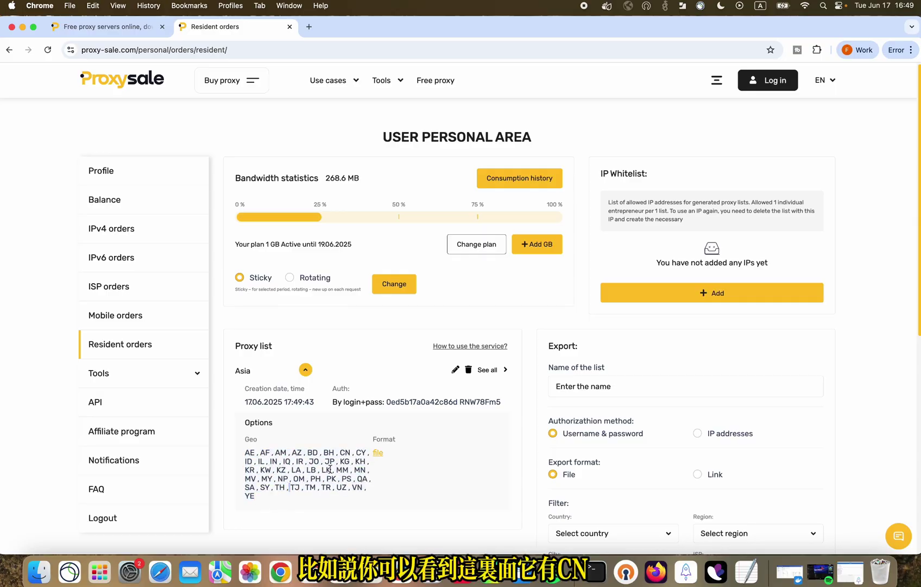
pyautogui.doubleClick(346, 453)
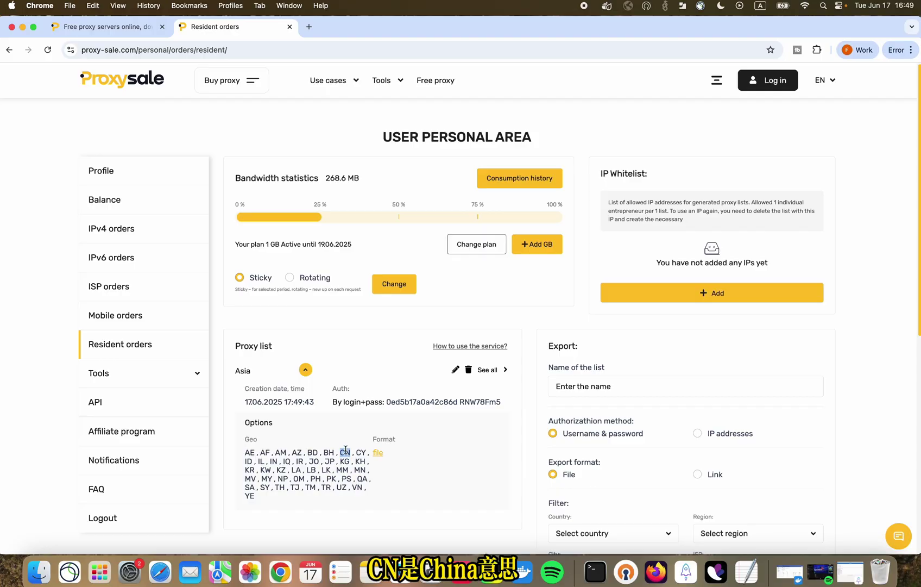
pyautogui.click(378, 453)
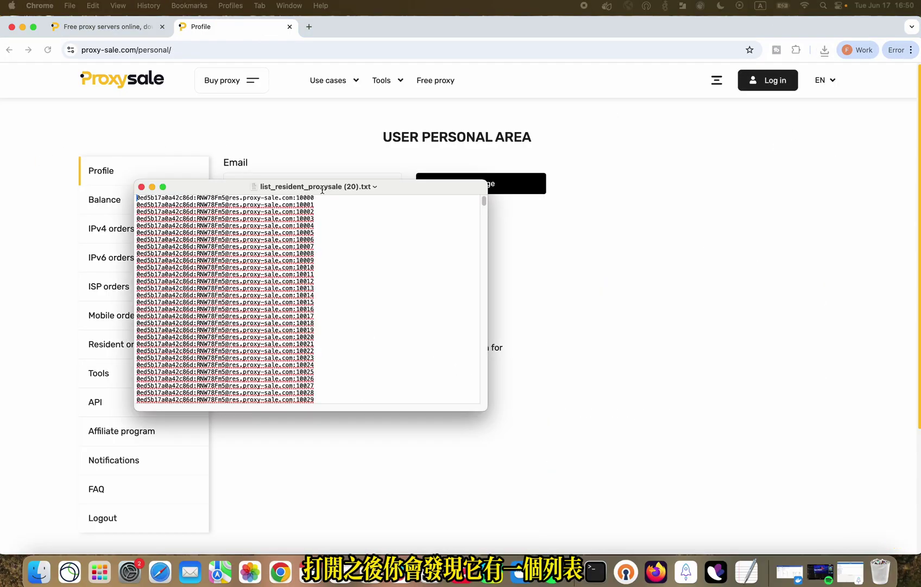
# Step: Scroll list_resident_proxysale (20).txt to its end, check Chrome's downloads, then return to the top
pyautogui.scroll(-20, 489, 272)
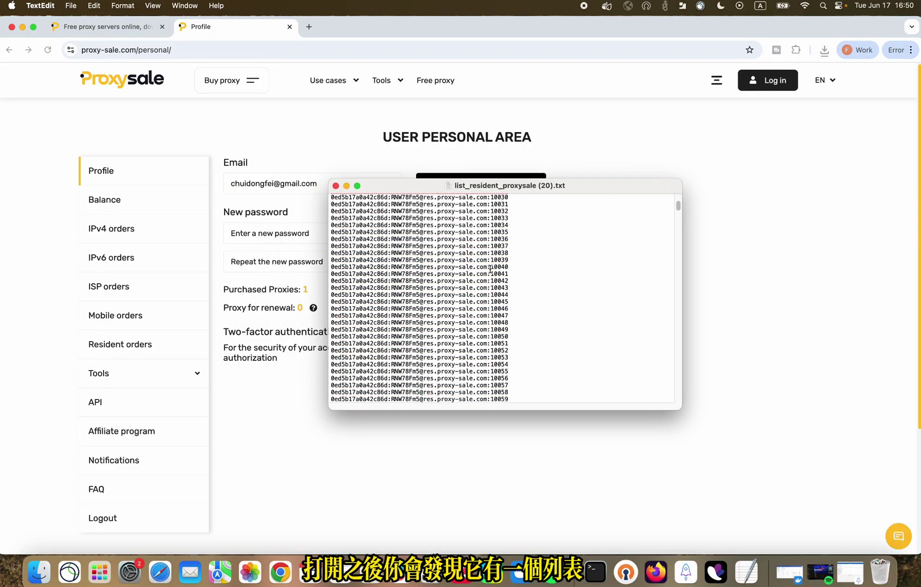
pyautogui.scroll(-20, 495, 271)
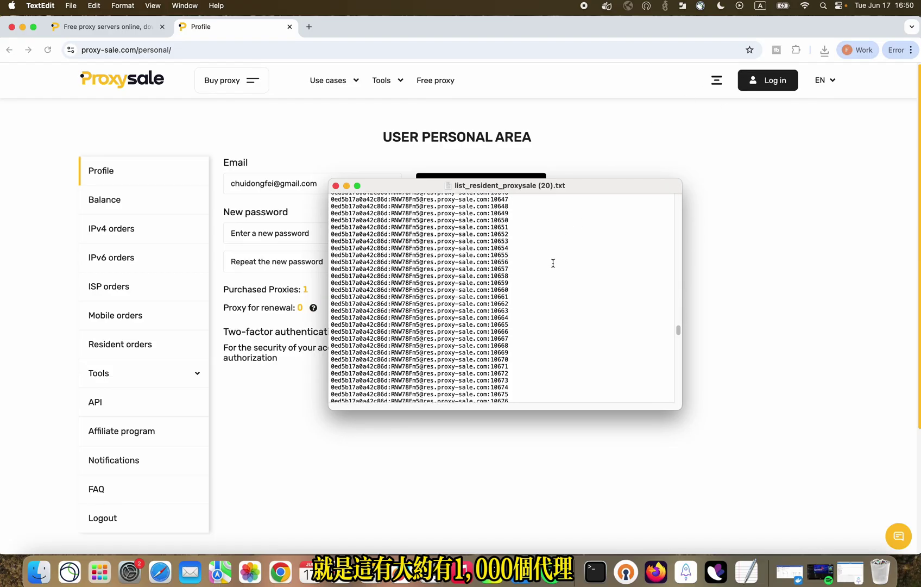
pyautogui.click(824, 51)
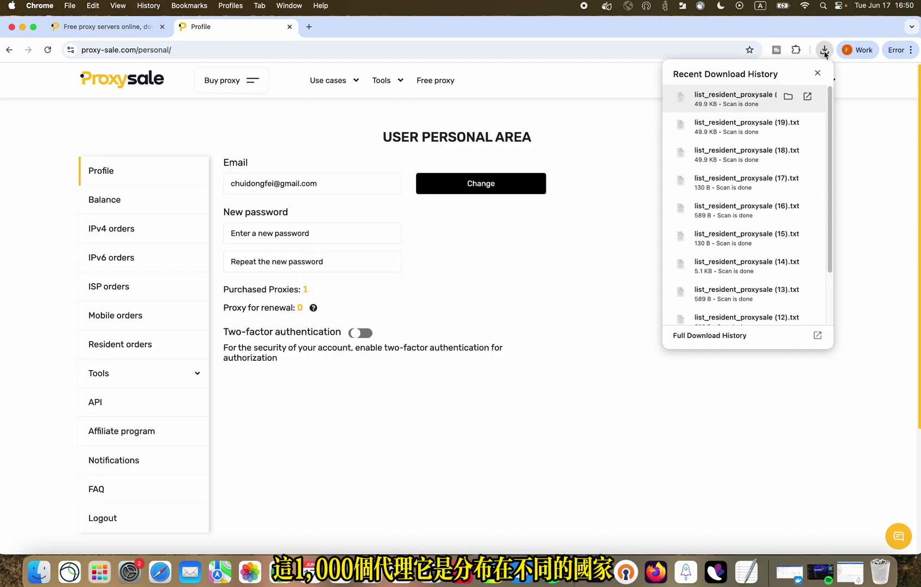
pyautogui.click(488, 277)
pyautogui.click(746, 572)
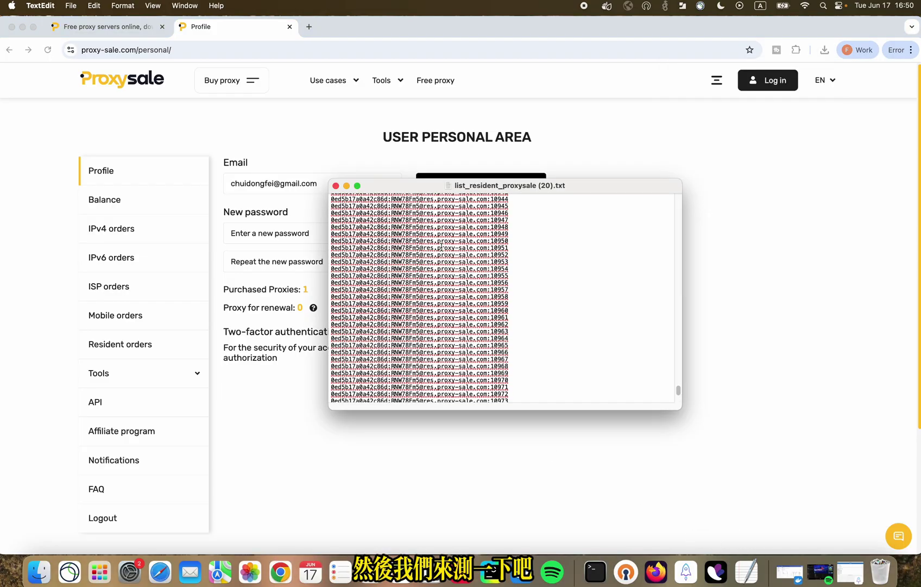
pyautogui.scroll(15, 441, 247)
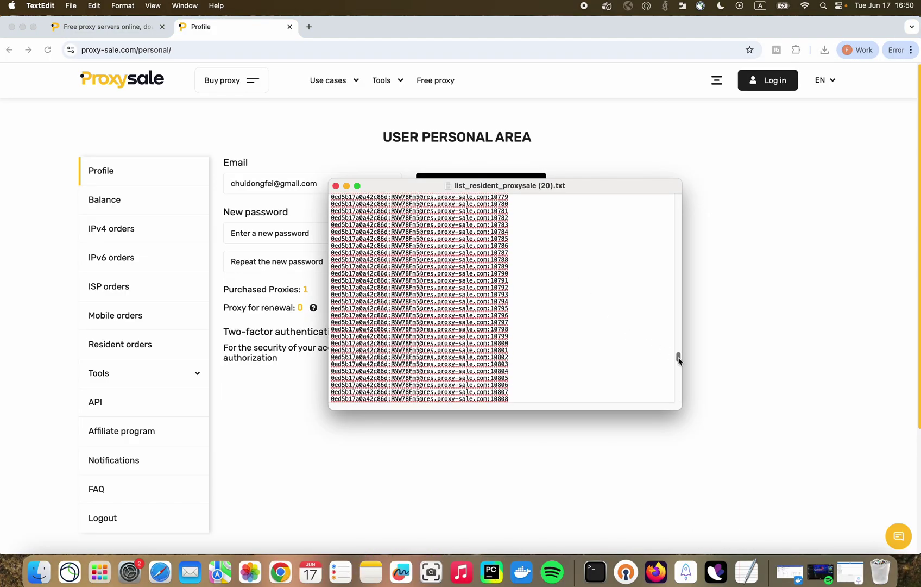
pyautogui.moveTo(679, 356); pyautogui.dragTo(675, 173)
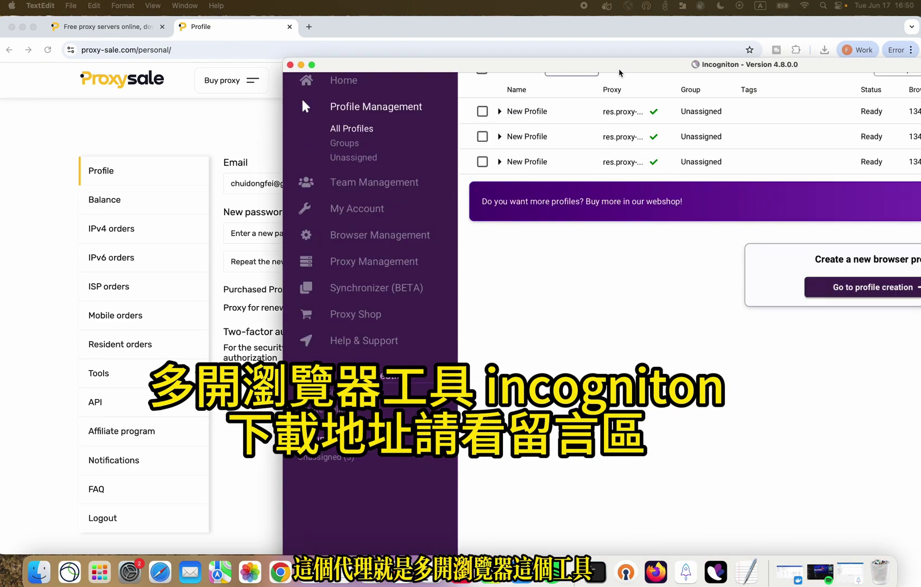
# Step: Start a new Incogniton profile and select the first proxy line from the text file
pyautogui.moveTo(505, 79); pyautogui.dragTo(404, 79)
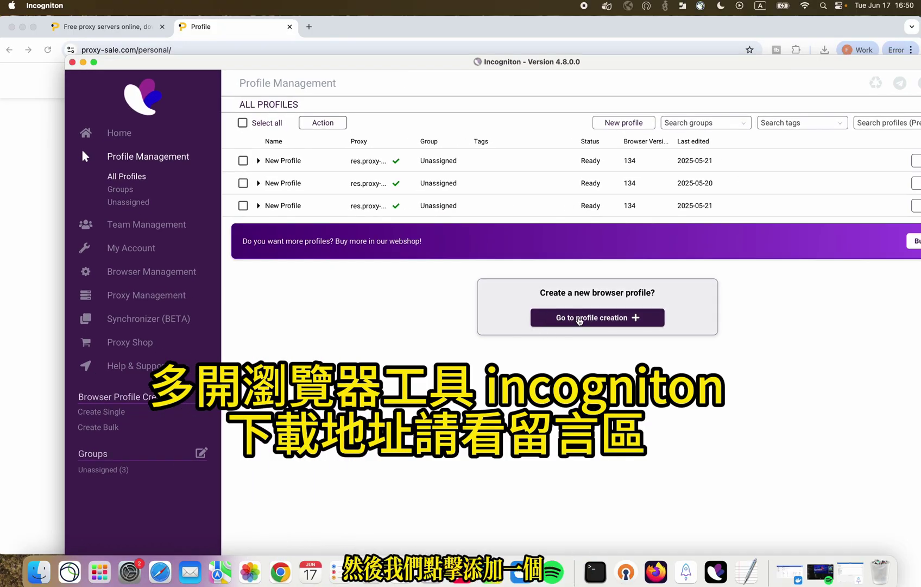
pyautogui.click(579, 318)
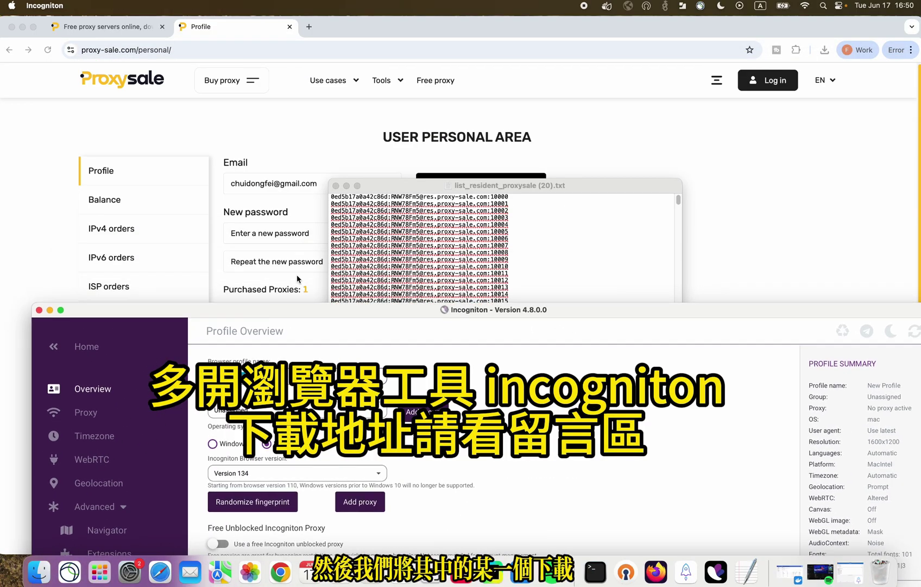
pyautogui.moveTo(406, 185); pyautogui.dragTo(445, 175)
pyautogui.moveTo(549, 186); pyautogui.dragTo(365, 187)
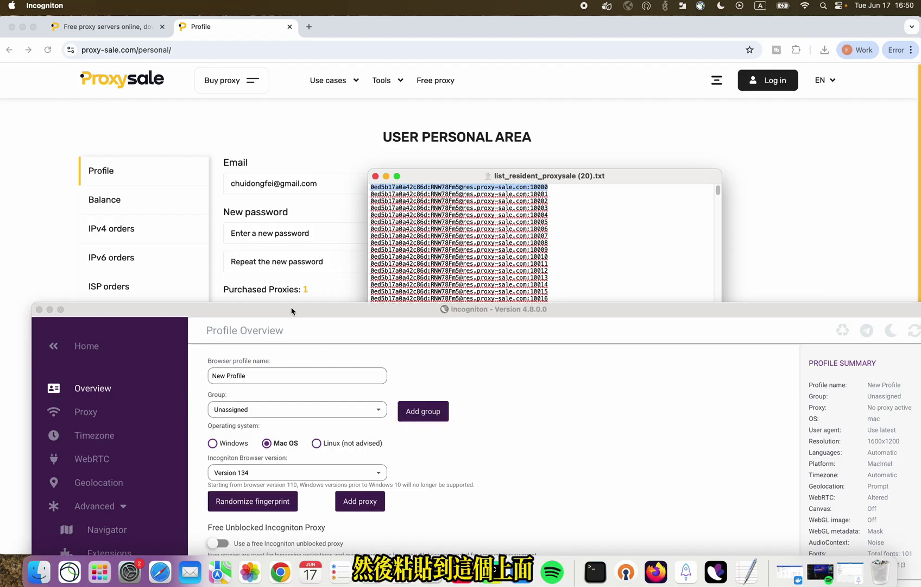
pyautogui.moveTo(294, 308); pyautogui.dragTo(334, 119)
pyautogui.tripleClick(320, 193)
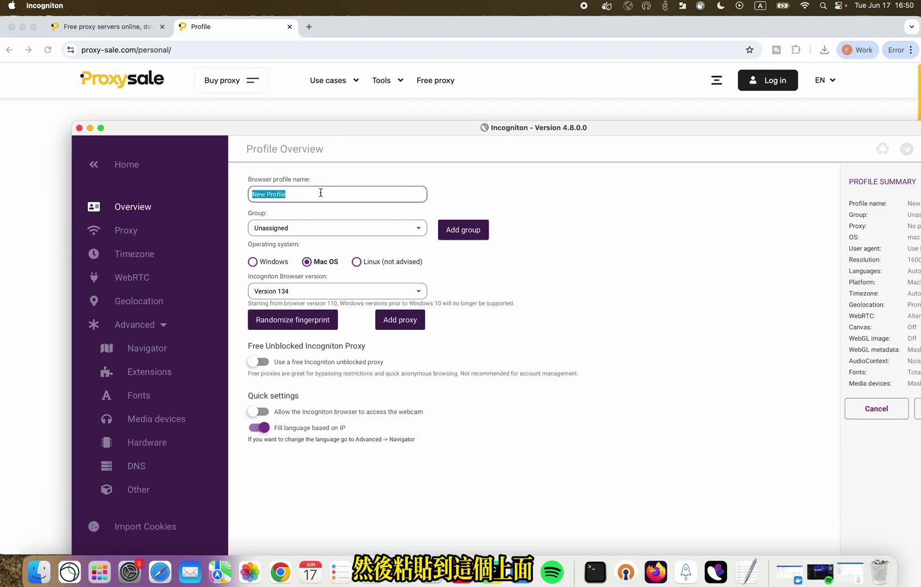
# Step: Set the connection type to HTTP proxy, paste the proxy string, and check the proxy
pyautogui.click(401, 321)
pyautogui.click(309, 198)
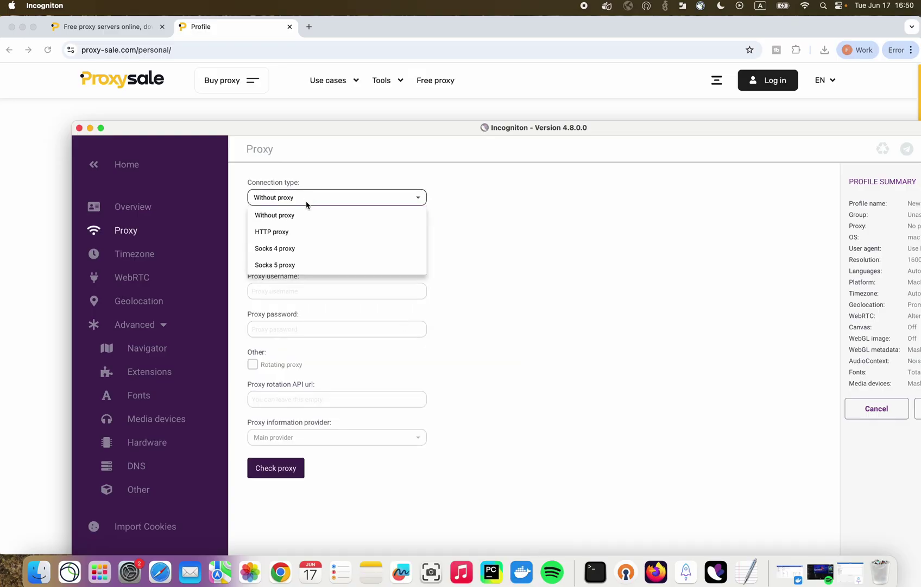
pyautogui.click(286, 234)
pyautogui.click(287, 236)
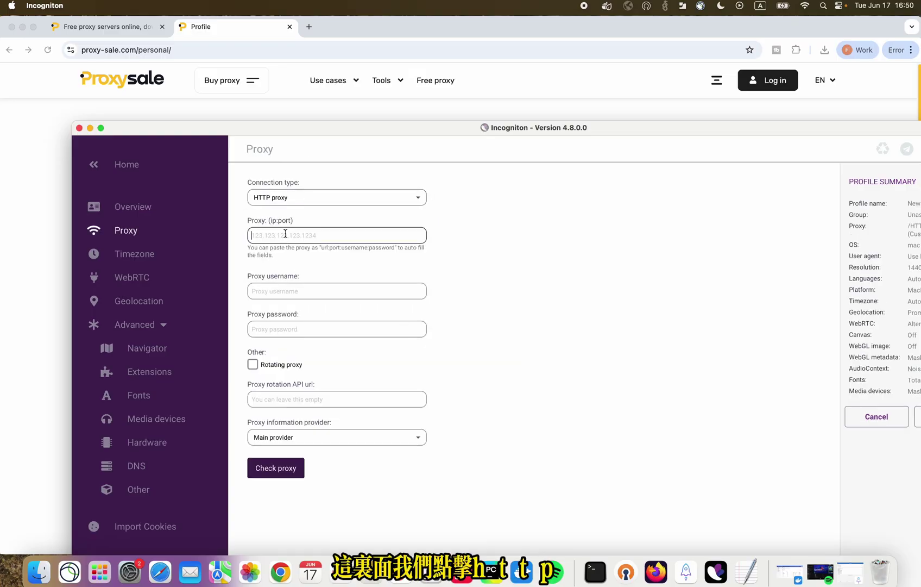
pyautogui.press('super+v')
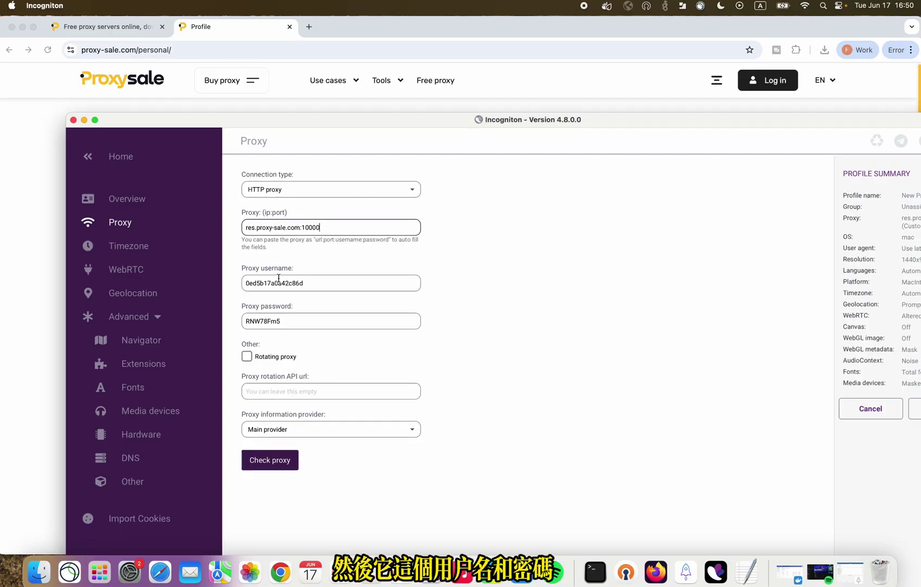
pyautogui.click(265, 463)
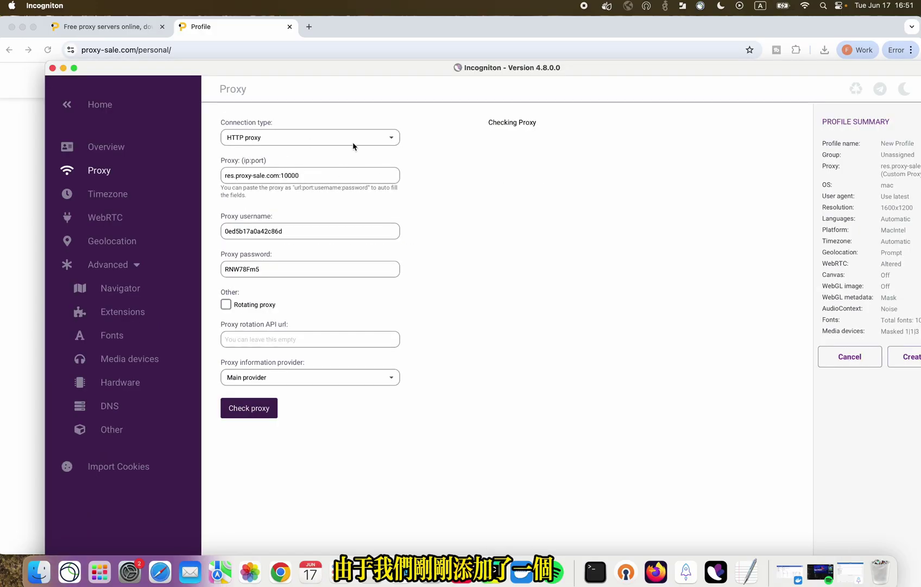
# Step: Revisit Proxy-Sale's Resident orders page, then move the browser window down
pyautogui.click(356, 27)
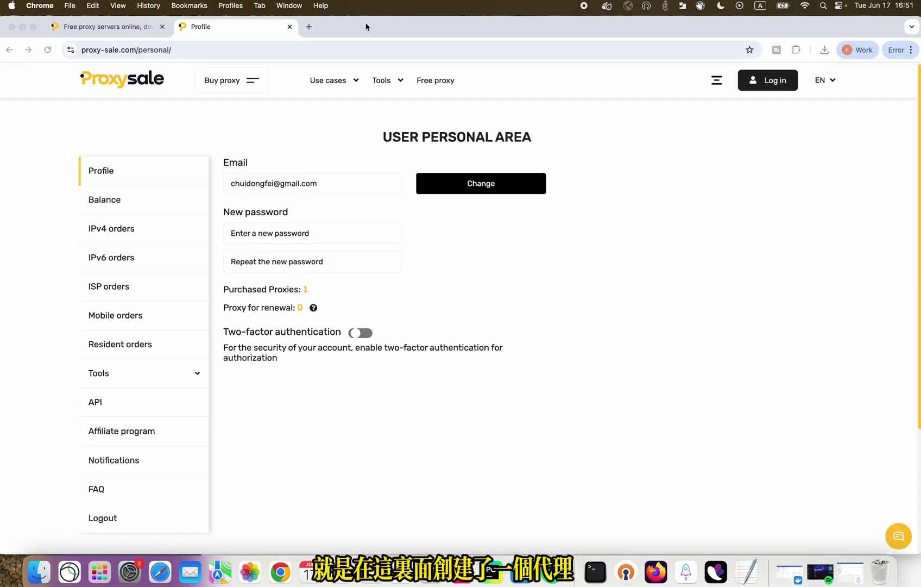
pyautogui.click(193, 342)
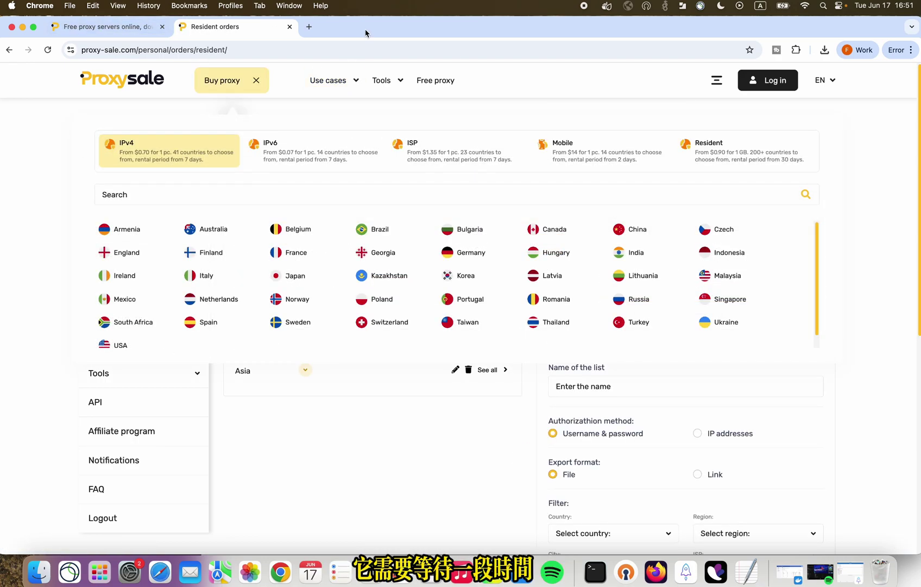
pyautogui.moveTo(366, 31); pyautogui.dragTo(366, 244)
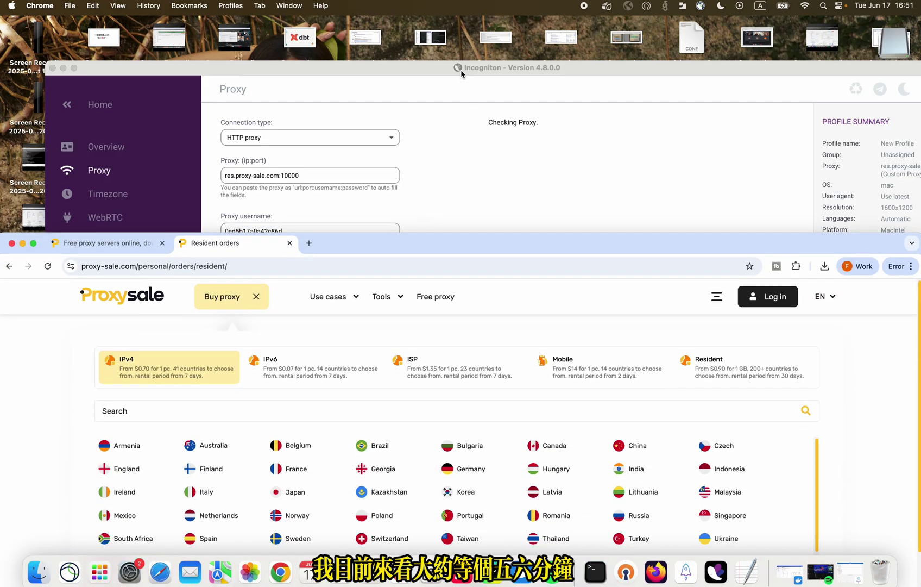
# Step: Re-run the proxy check to confirm the Japan connection and create the profile
pyautogui.click(491, 206)
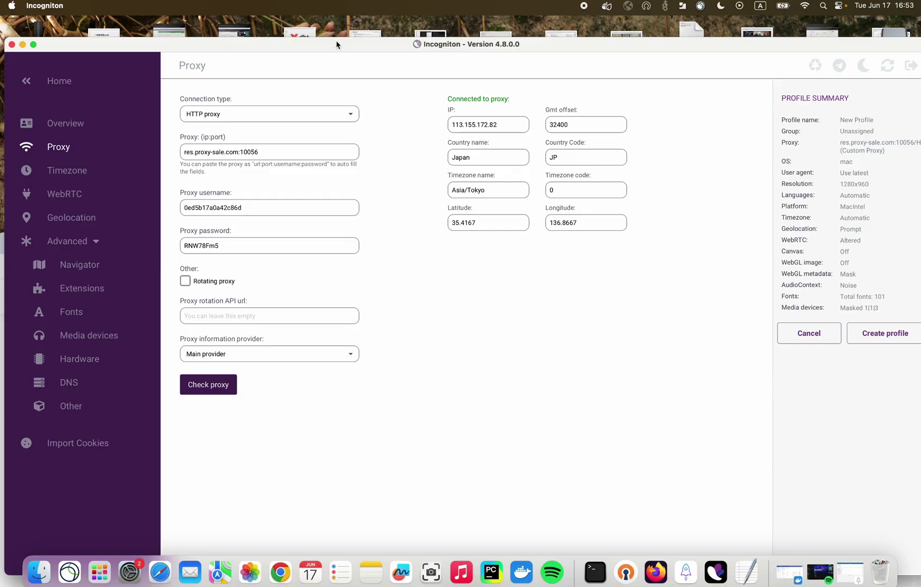
pyautogui.moveTo(336, 44); pyautogui.dragTo(342, 24)
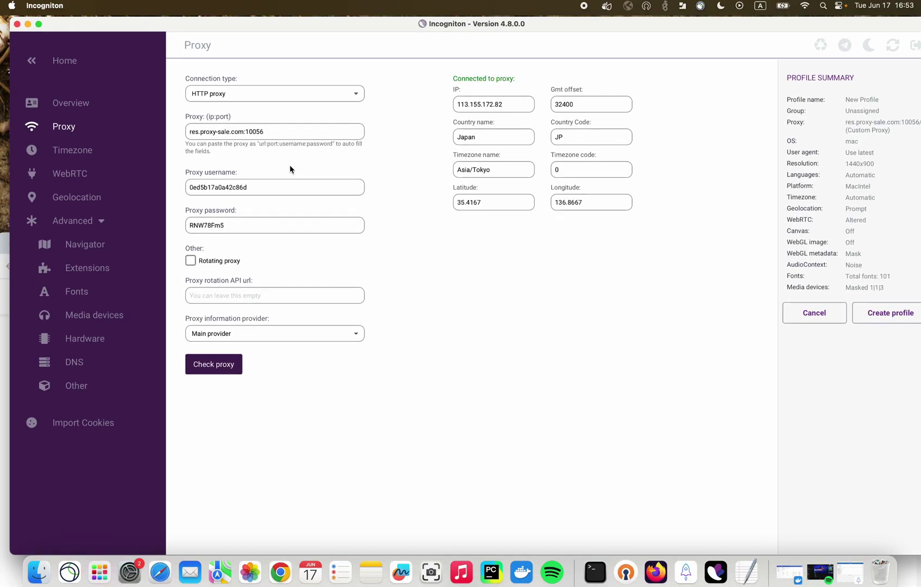
pyautogui.click(211, 364)
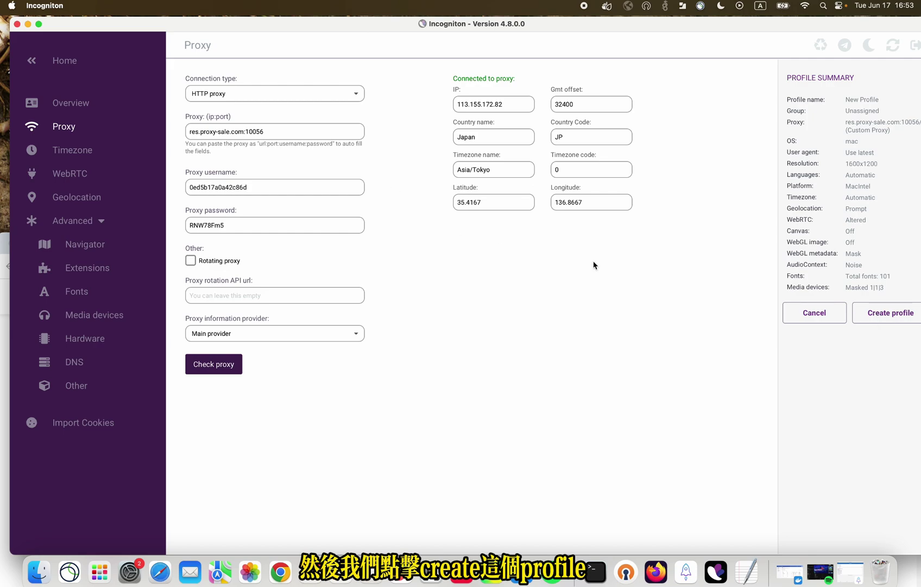
pyautogui.click(874, 315)
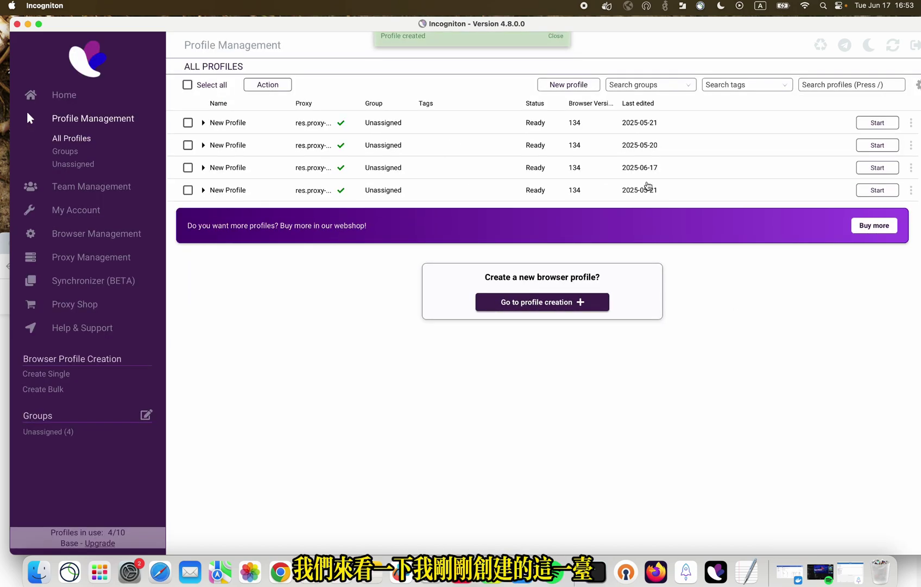
# Step: Launch the new profile's browser and open whatismyipaddress.com via a 'where is my ip' search
pyautogui.click(661, 173)
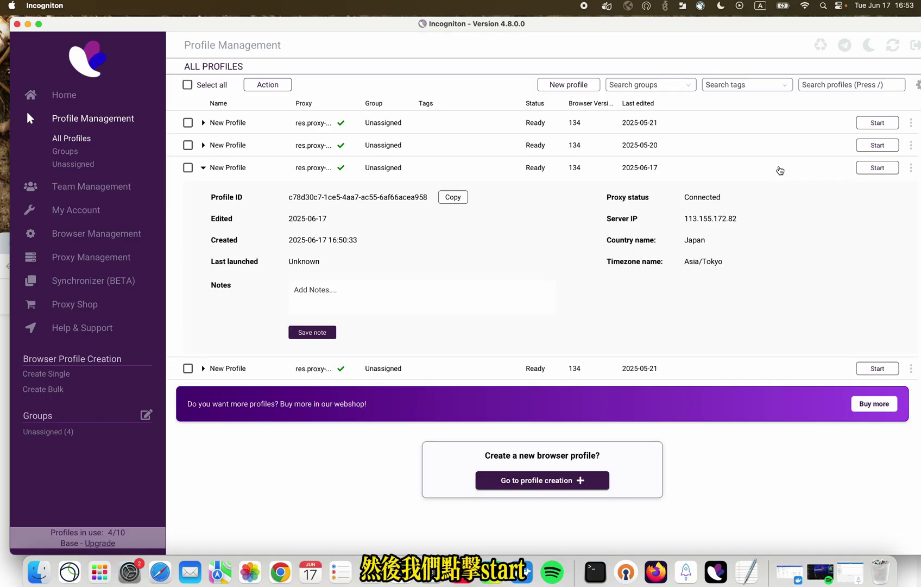
pyautogui.click(878, 167)
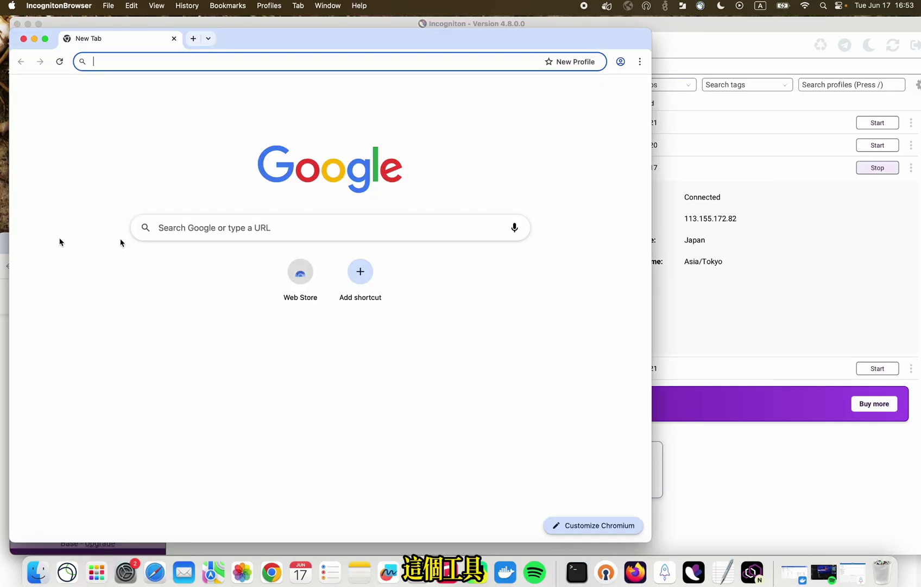
pyautogui.moveTo(276, 39); pyautogui.dragTo(410, 47)
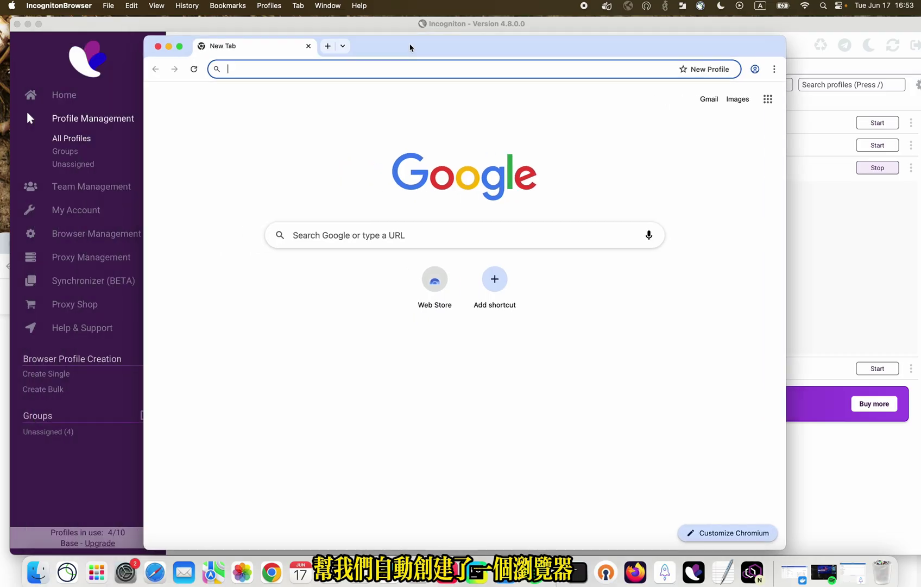
pyautogui.click(353, 222)
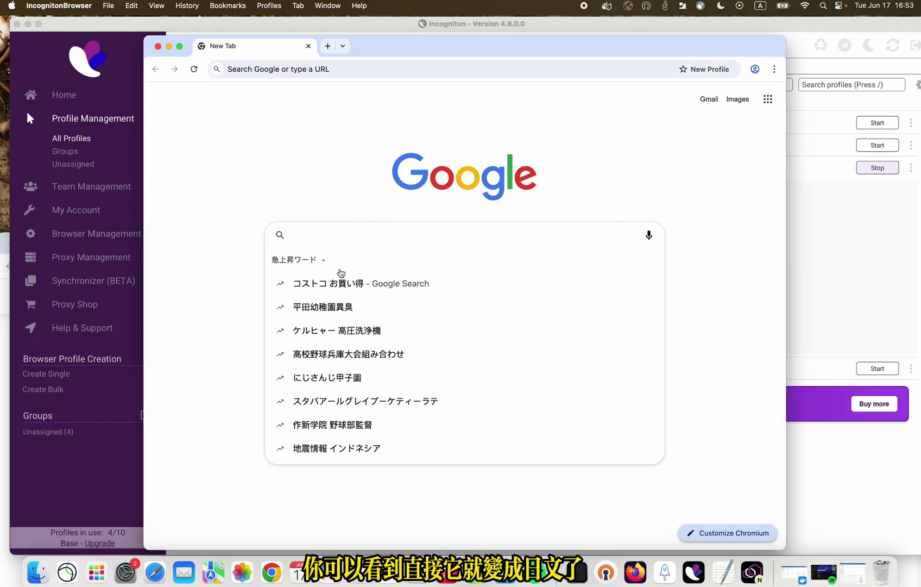
pyautogui.click(311, 70)
pyautogui.write('where i')
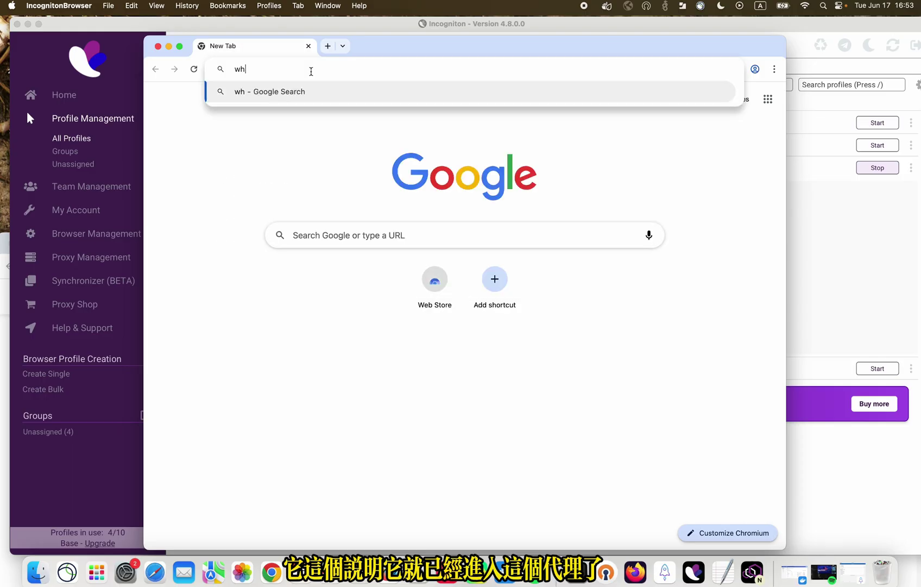
pyautogui.write('y ip')
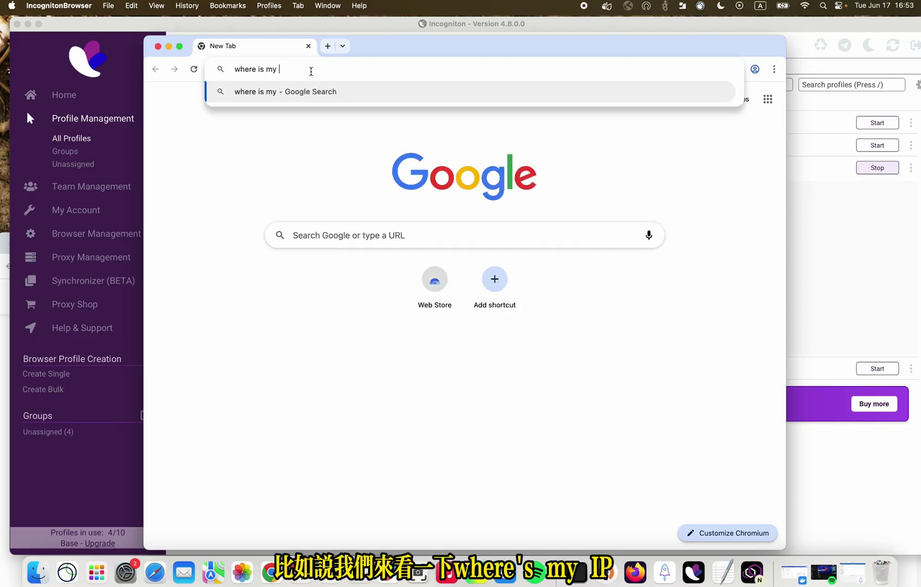
pyautogui.press('Return')
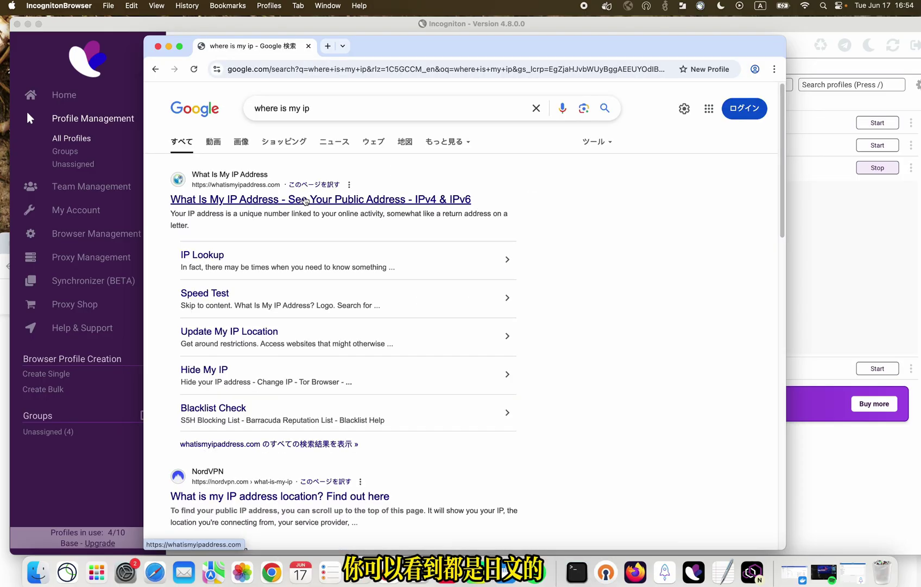
pyautogui.click(300, 201)
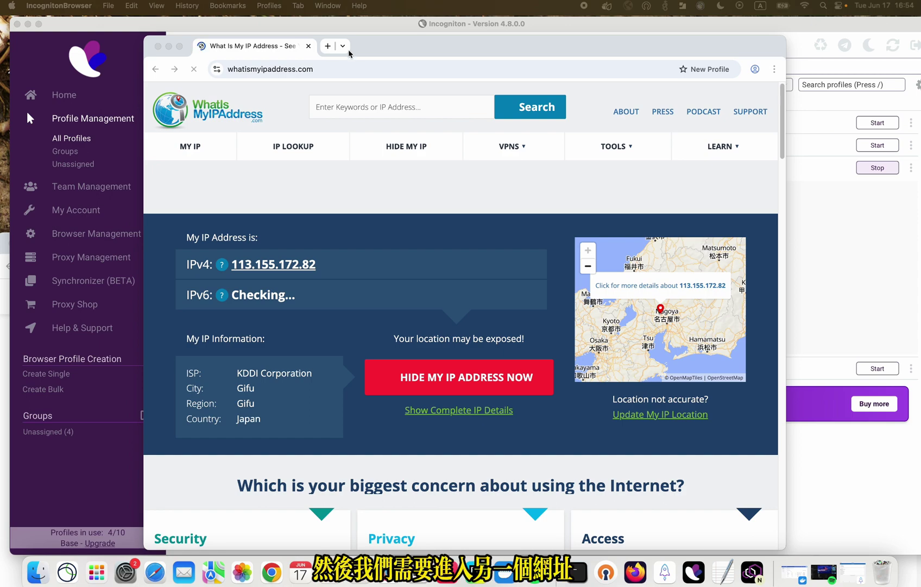
# Step: Load ipx.ac/run and highlight the Residential IP type, Tokyo city and KDDI Corporation ISP
pyautogui.click(328, 46)
pyautogui.write('ipx.ac/run')
pyautogui.press('Return')
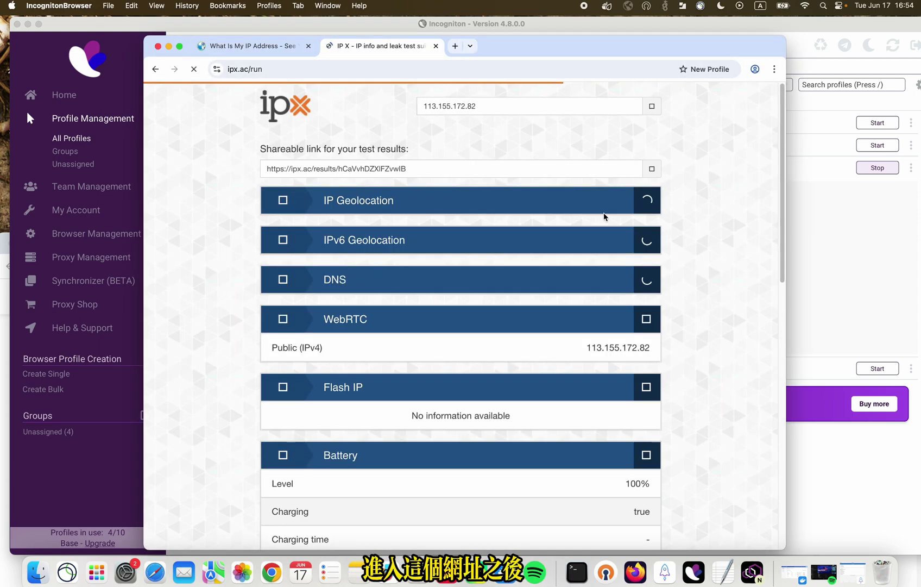
pyautogui.scroll(-4, 538, 386)
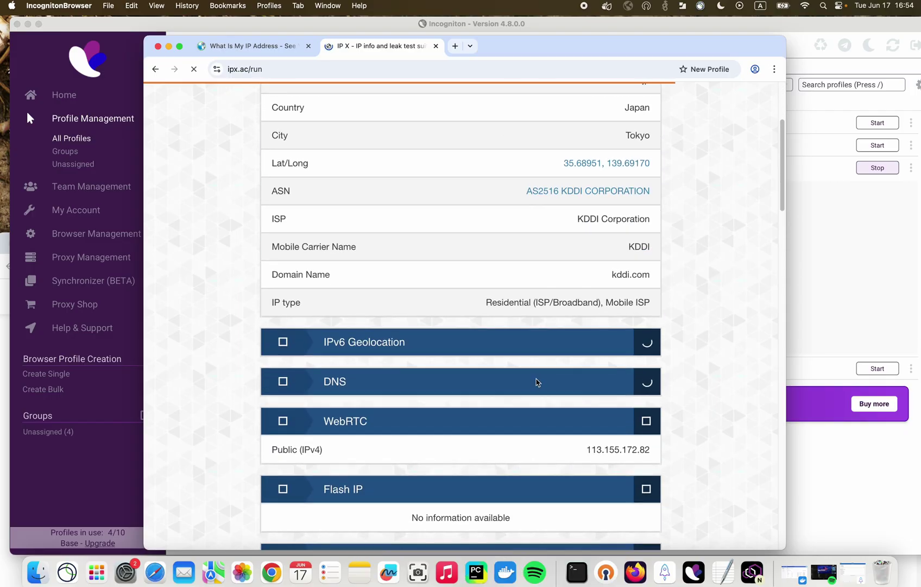
pyautogui.scroll(1, 537, 381)
pyautogui.moveTo(487, 319); pyautogui.dragTo(531, 319)
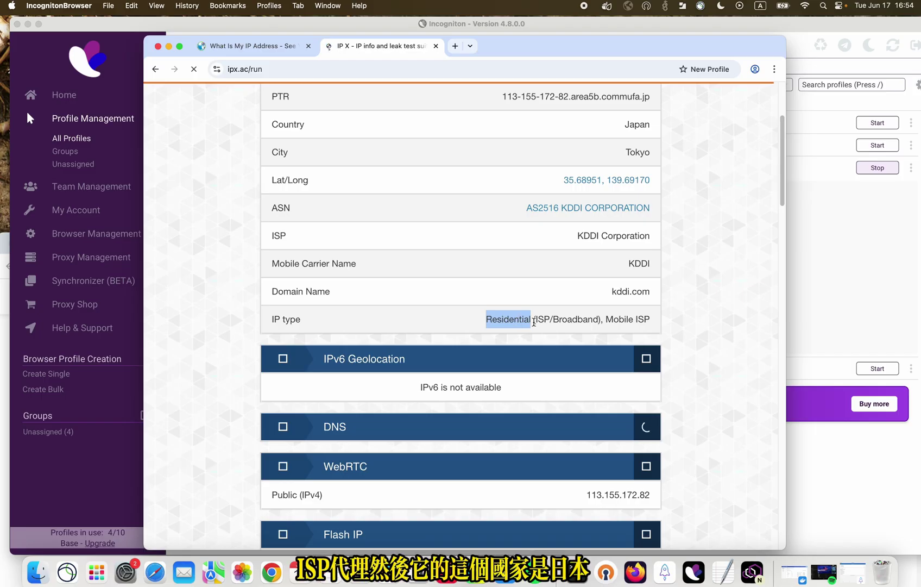
pyautogui.scroll(3, 538, 329)
pyautogui.scroll(-1, 557, 337)
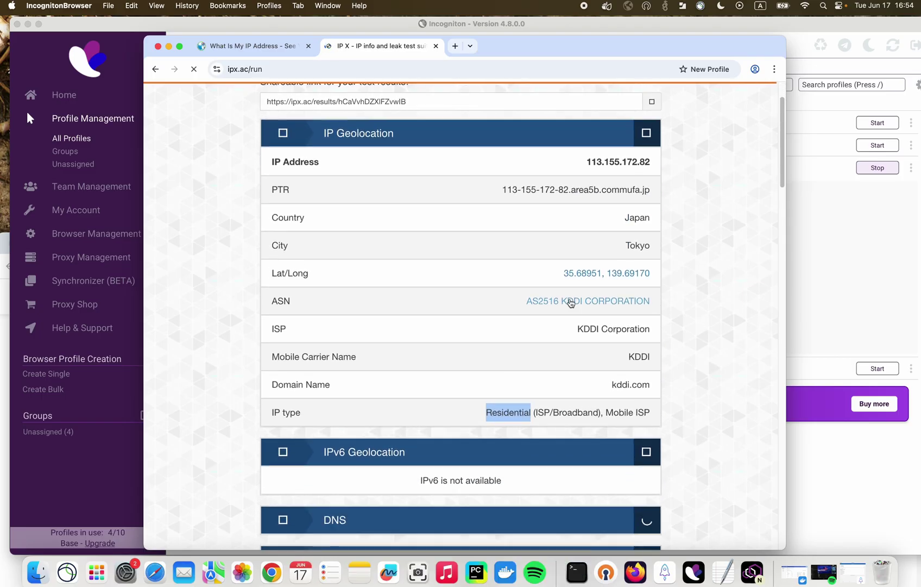
pyautogui.click(626, 243)
pyautogui.moveTo(626, 244); pyautogui.dragTo(655, 252)
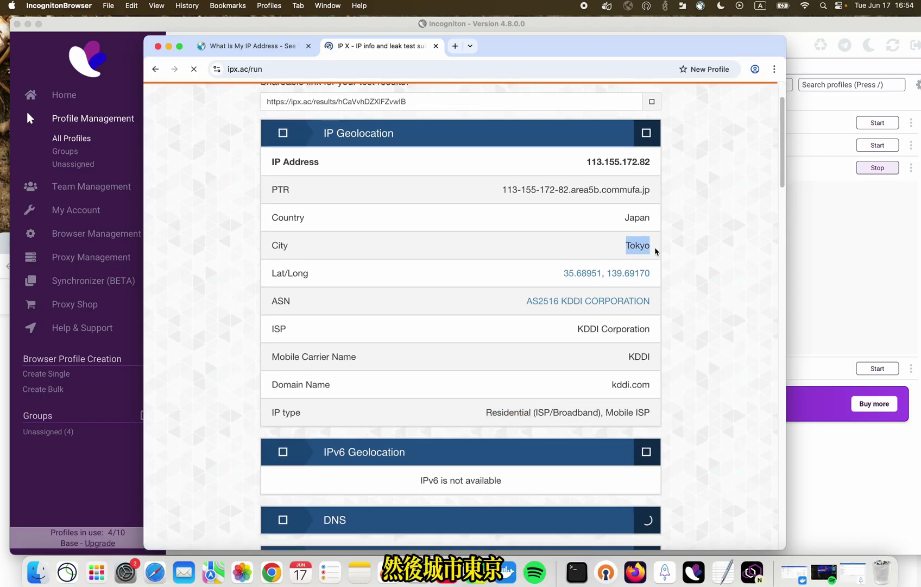
pyautogui.moveTo(578, 328); pyautogui.dragTo(658, 331)
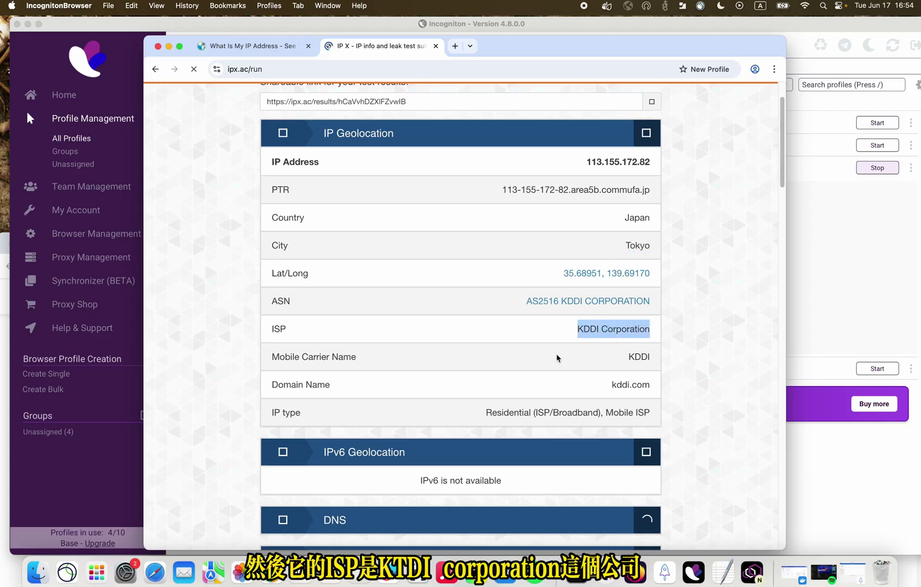
pyautogui.scroll(1, 557, 358)
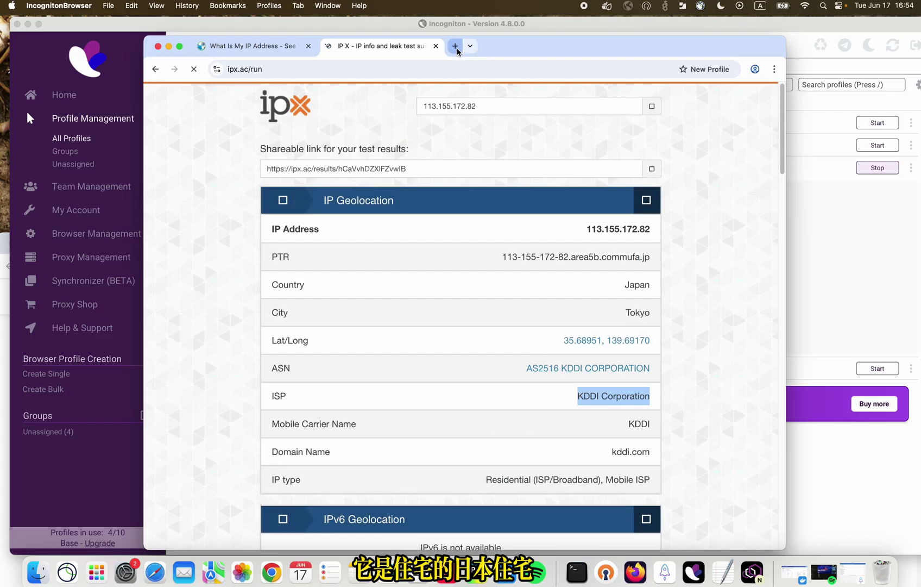
# Step: Run Google's speed test in a new tab and highlight the 156.0 Mbps download and Osaka server
pyautogui.click(455, 45)
pyautogui.click(419, 71)
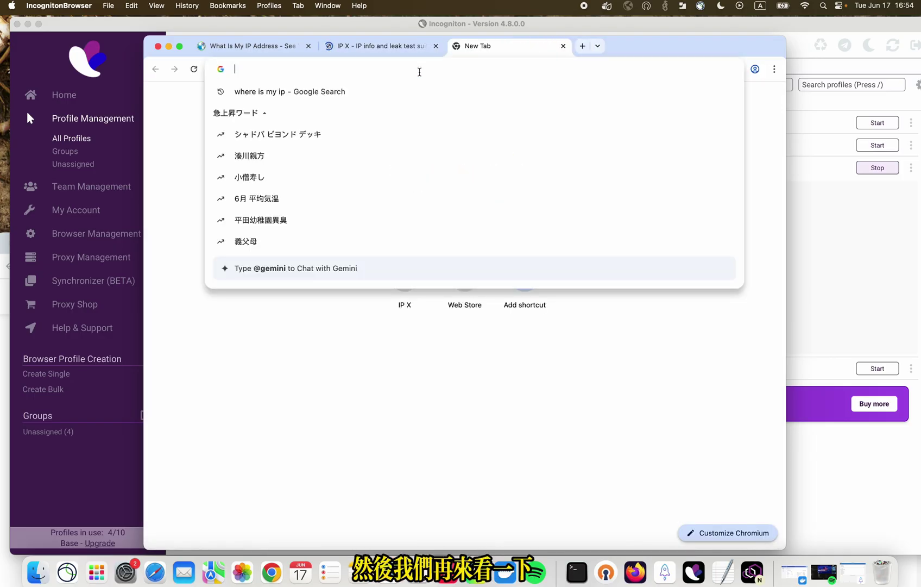
pyautogui.write('speed tes')
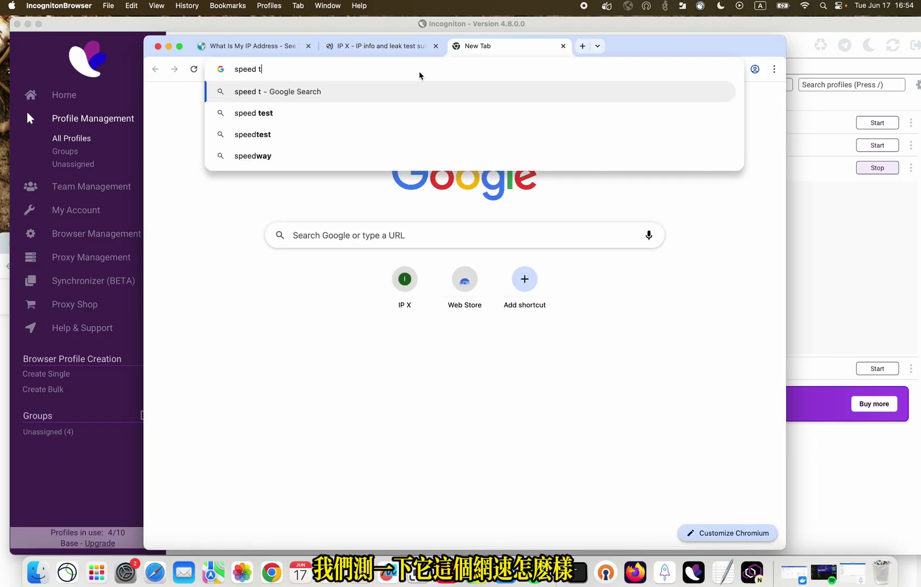
pyautogui.write('t')
pyautogui.press('Return')
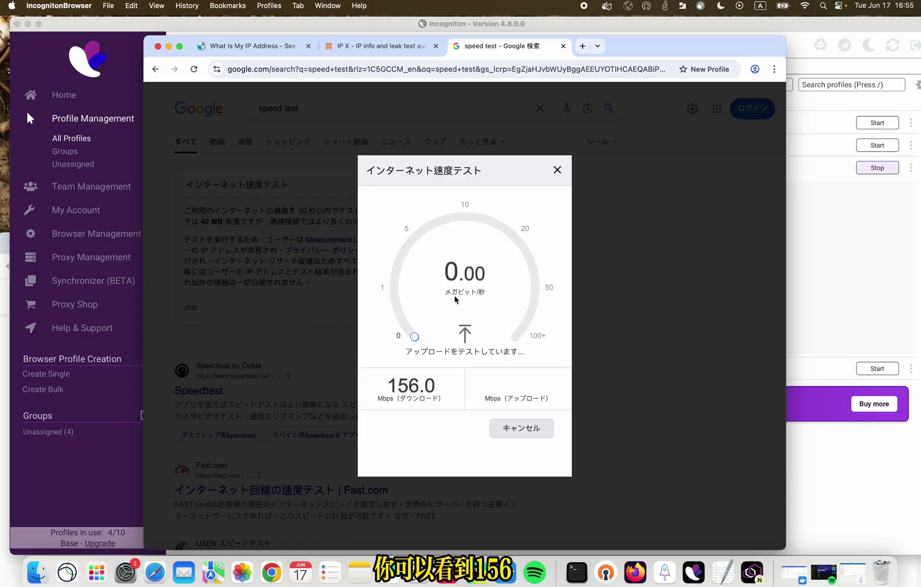
pyautogui.moveTo(383, 384); pyautogui.dragTo(436, 386)
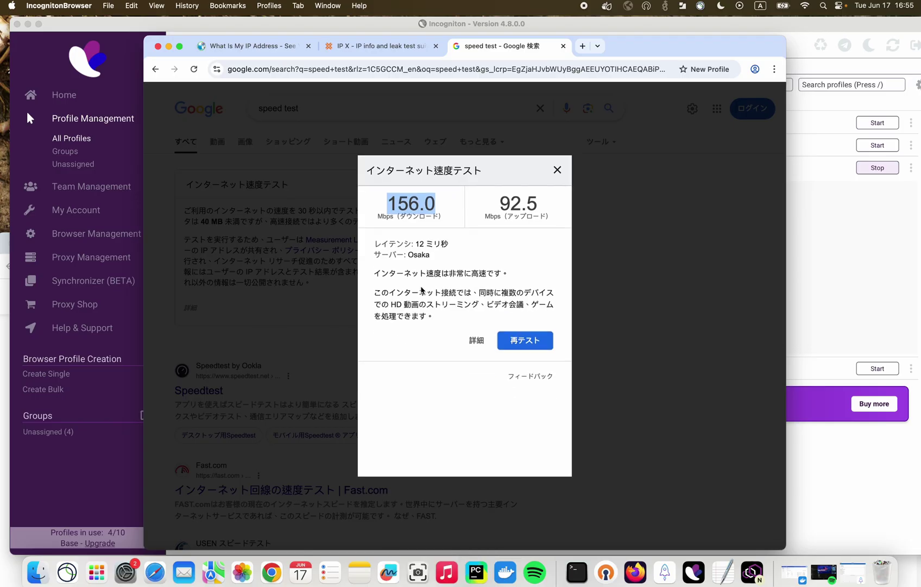
pyautogui.doubleClick(417, 257)
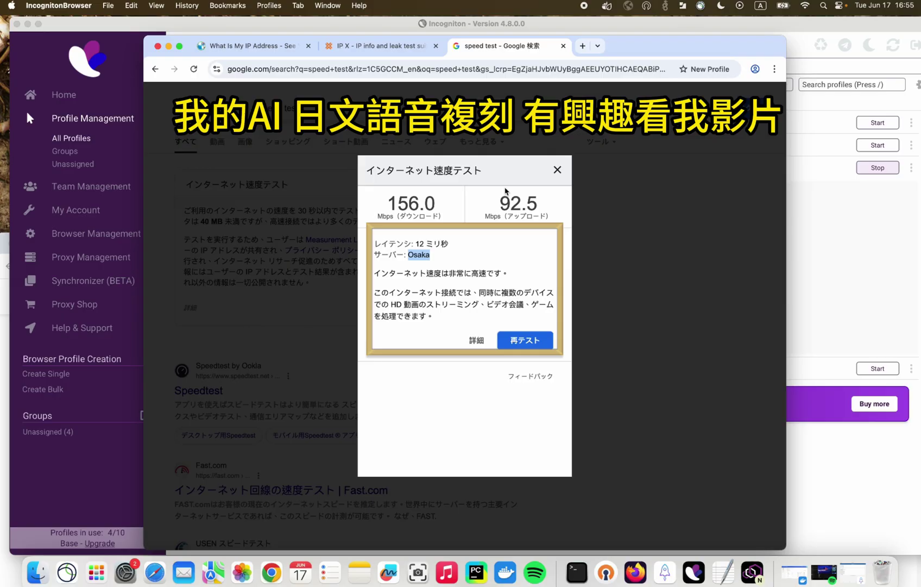
pyautogui.moveTo(387, 203); pyautogui.dragTo(437, 205)
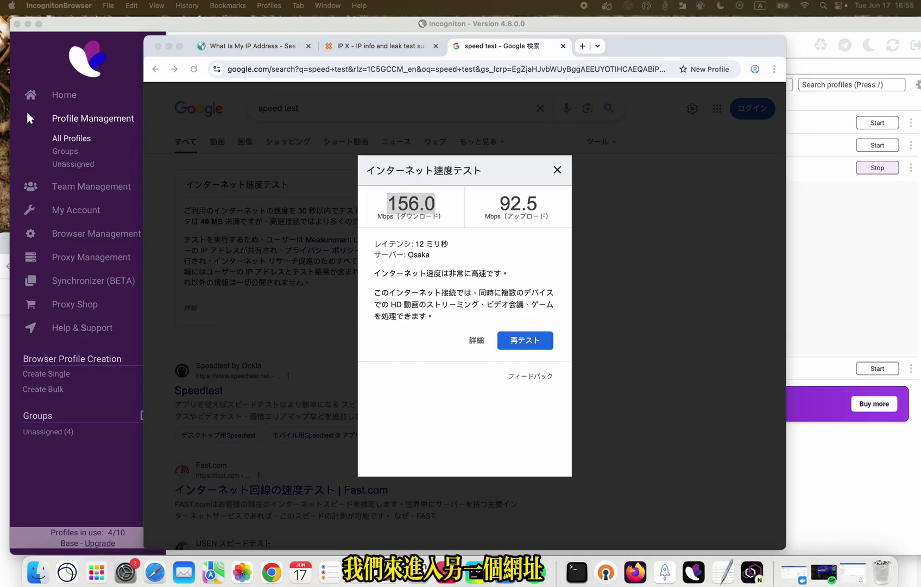
# Step: Open scamalytics.com in a new browser tab
pyautogui.click(580, 46)
pyautogui.write('scamalytics.com')
pyautogui.press('Return')
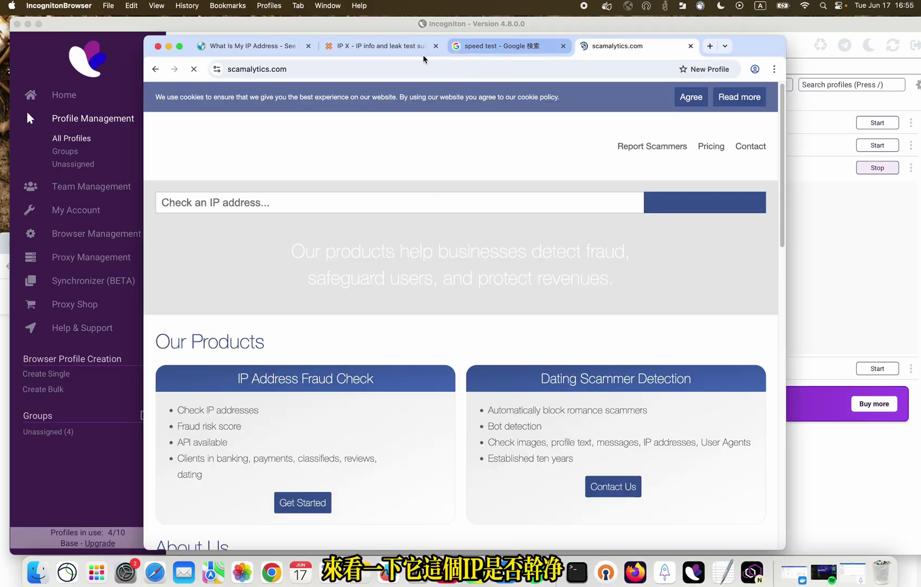
pyautogui.click(251, 51)
pyautogui.moveTo(316, 265); pyautogui.dragTo(233, 265)
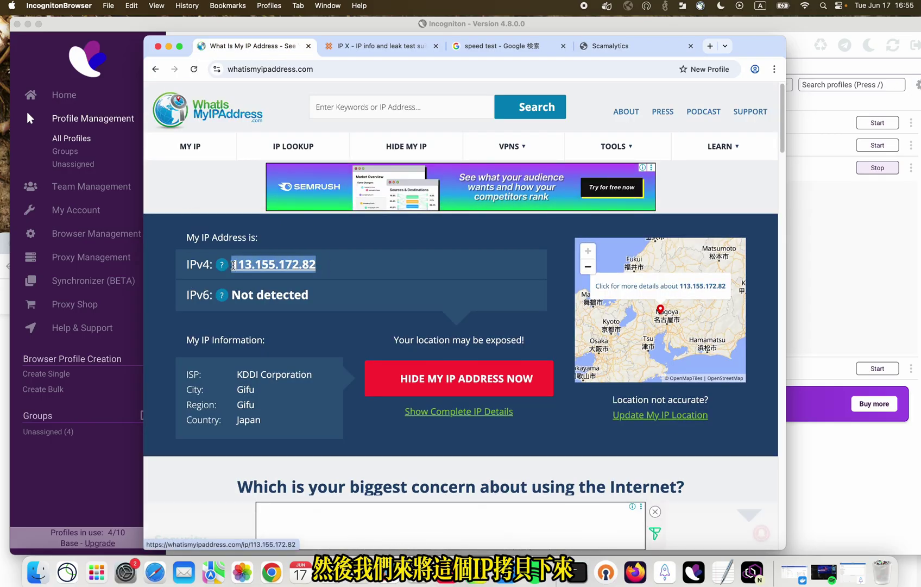
pyautogui.press('super+c')
pyautogui.click(608, 46)
pyautogui.click(390, 202)
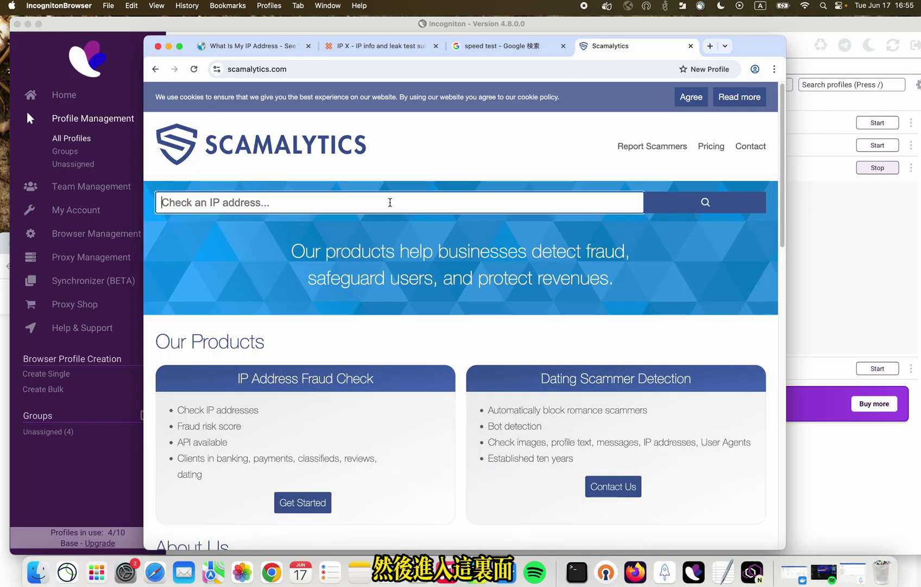
pyautogui.press('super+v')
pyautogui.click(705, 202)
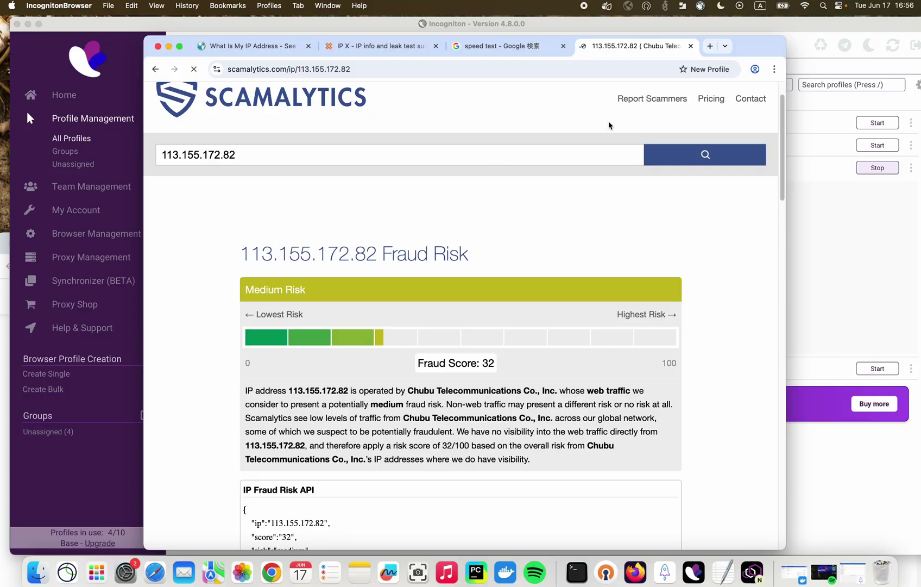
pyautogui.moveTo(768, 51); pyautogui.dragTo(670, 50)
pyautogui.click(723, 570)
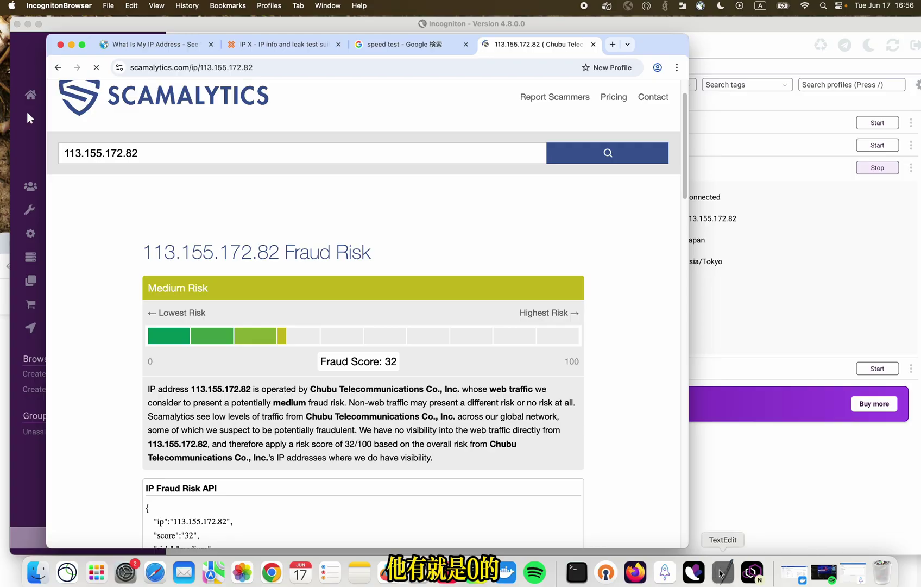
# Step: Select the first proxy line in TextEdit, begin a new Incogniton profile, then switch to PyCharm
pyautogui.scroll(20, 495, 228)
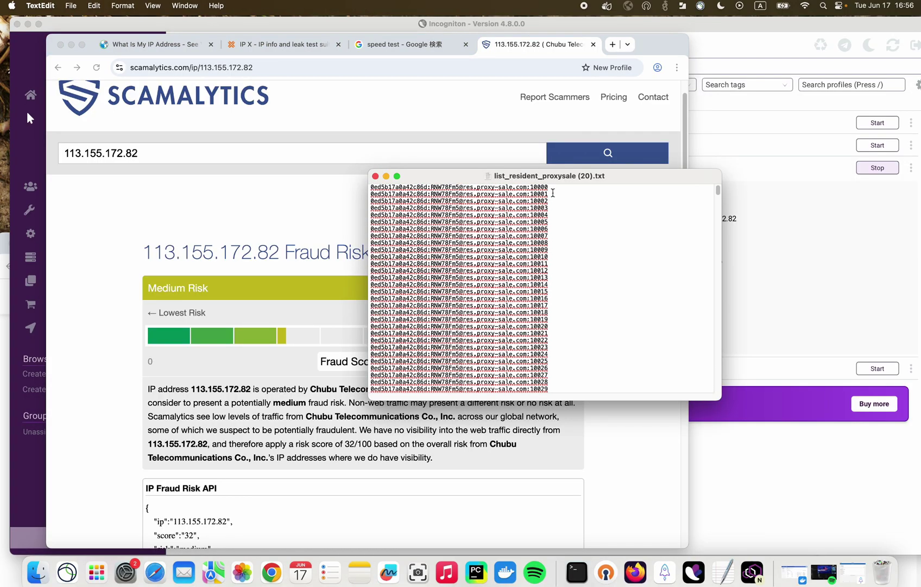
pyautogui.moveTo(548, 187); pyautogui.dragTo(668, 234)
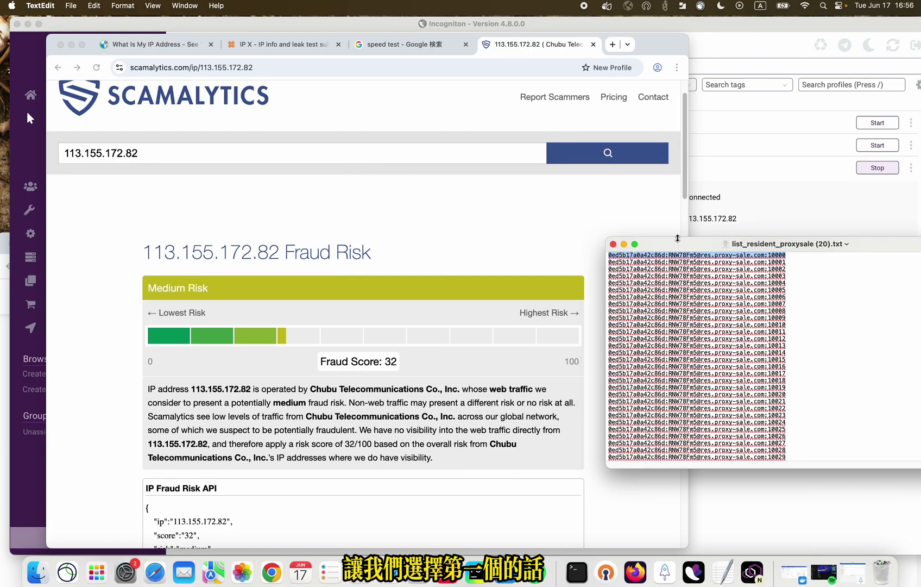
pyautogui.click(705, 156)
pyautogui.scroll(-3, 344, 300)
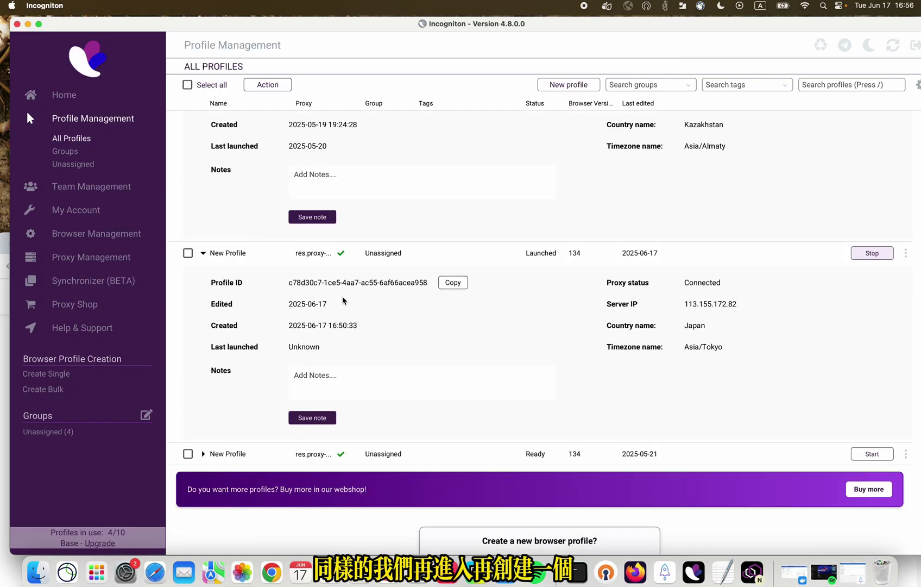
pyautogui.click(541, 529)
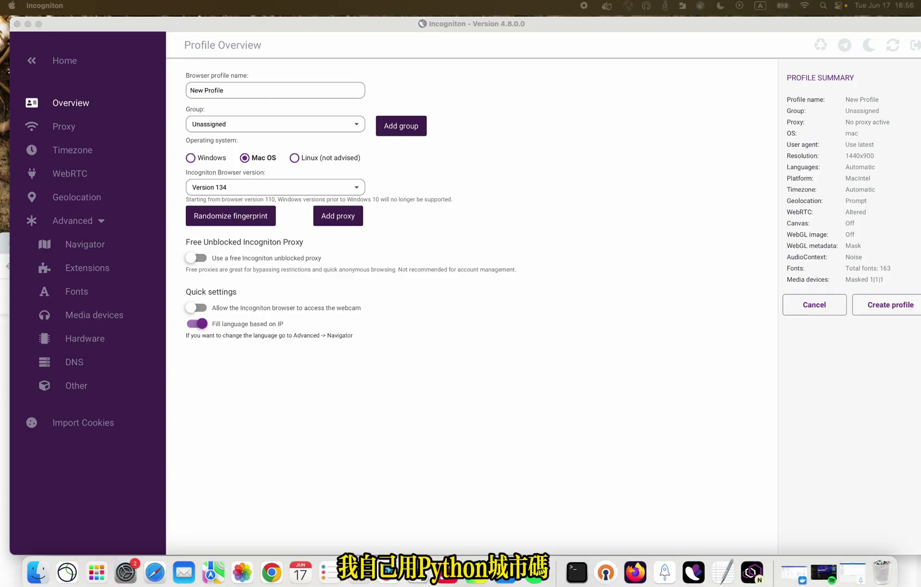
pyautogui.press('super+Tab')
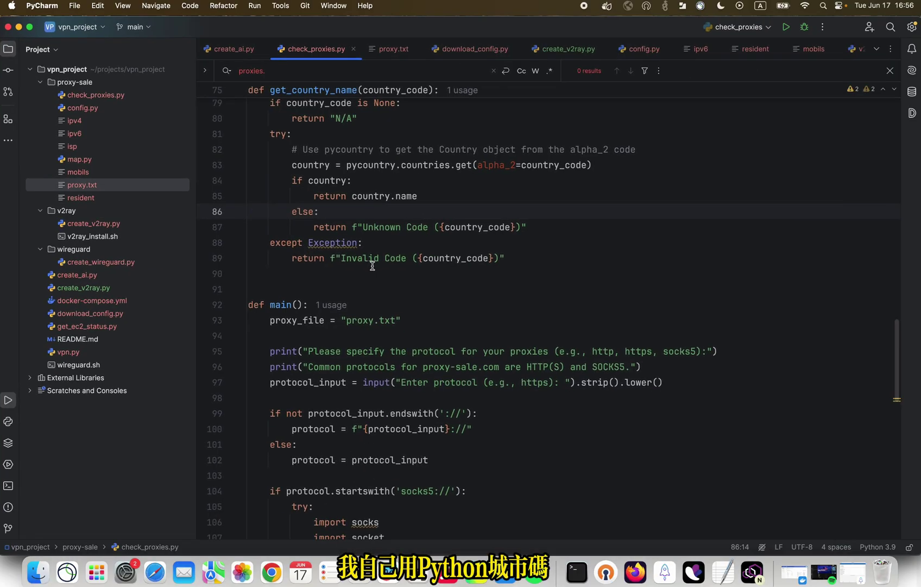
# Step: Replace proxy.txt's contents with the full 1000-proxy list copied from TextEdit
pyautogui.click(723, 572)
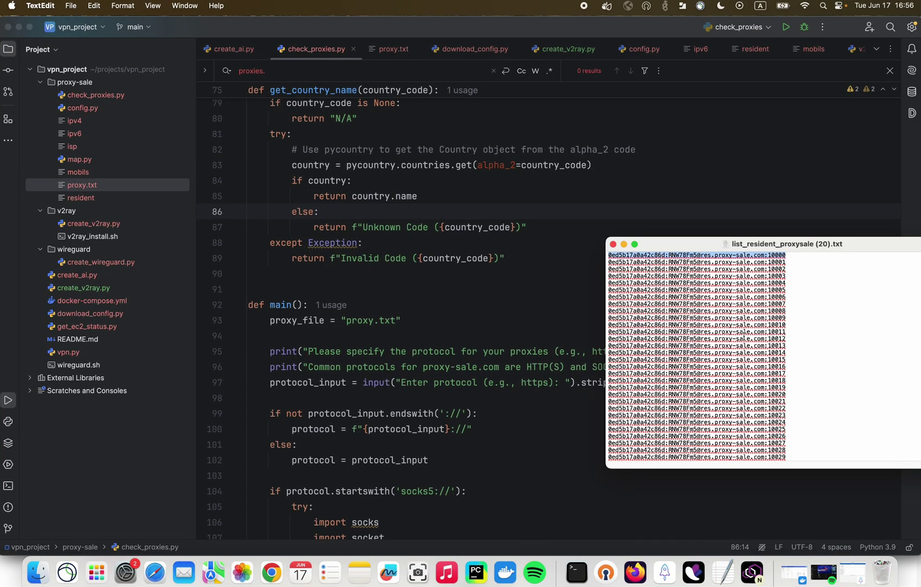
pyautogui.press('super+a')
pyautogui.press('super+c')
pyautogui.click(393, 48)
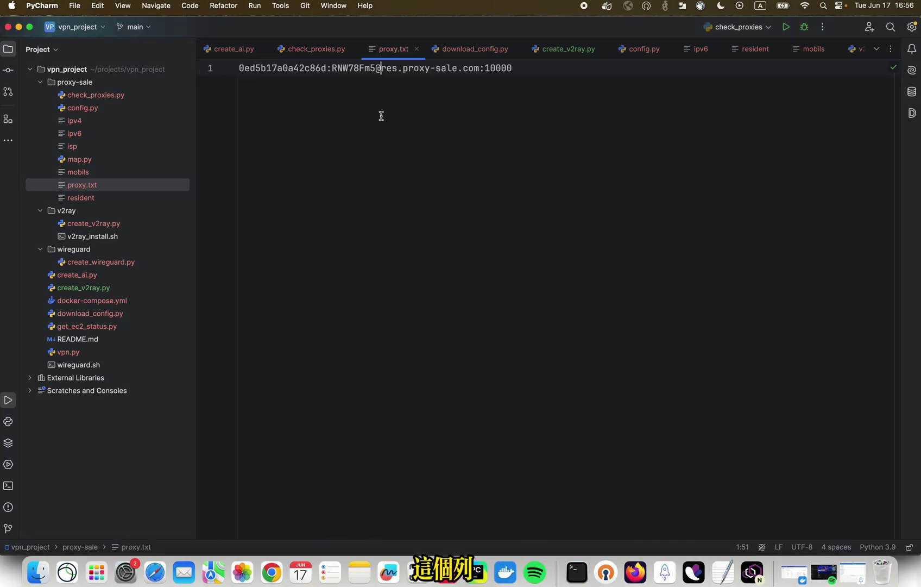
pyautogui.press('super+a')
pyautogui.press('super+v')
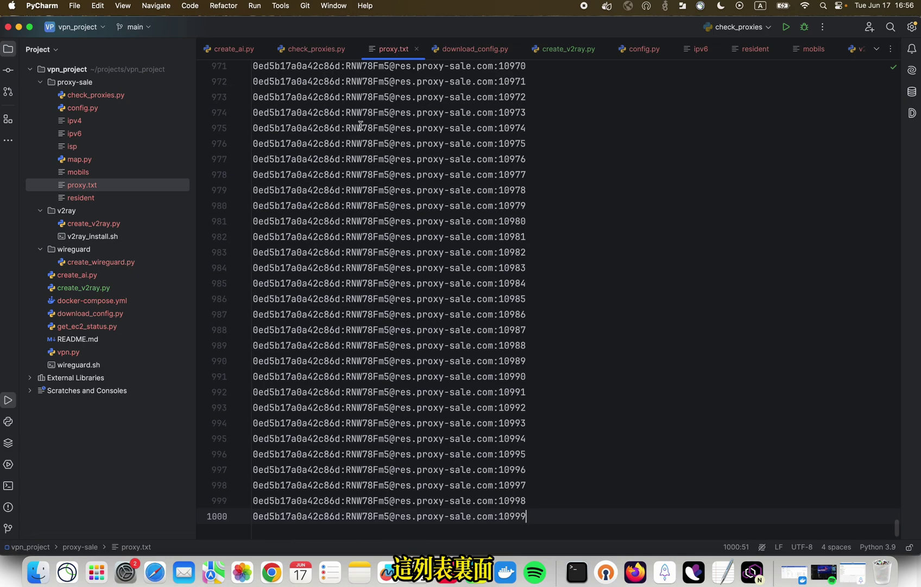
# Step: Run check_proxies.py with the http protocol
pyautogui.click(315, 48)
pyautogui.rightClick(483, 199)
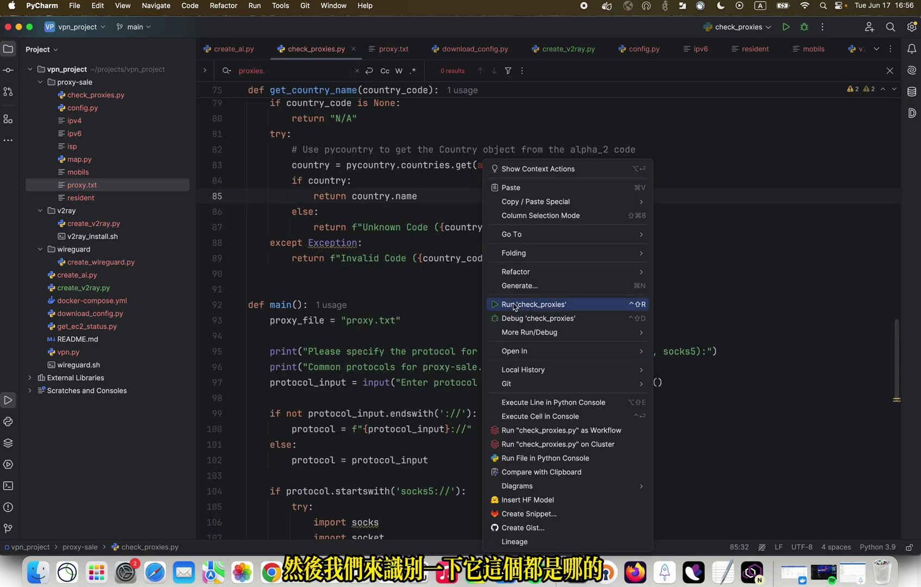
pyautogui.click(518, 304)
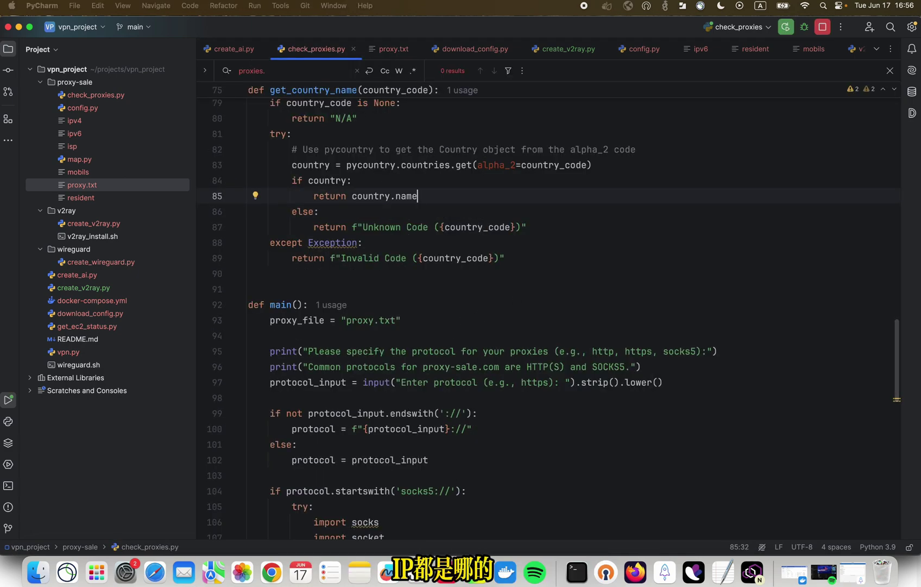
pyautogui.moveTo(257, 192); pyautogui.dragTo(253, 115)
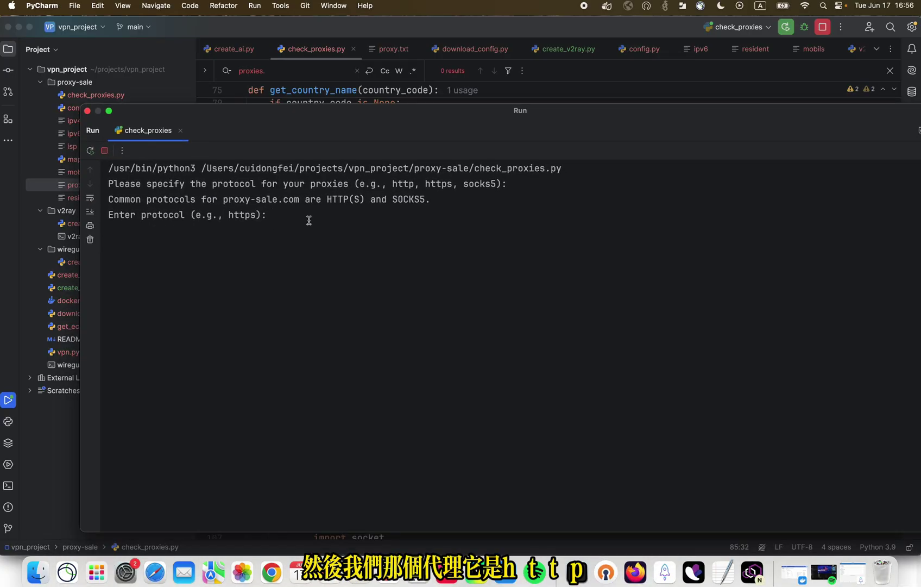
pyautogui.write('http')
pyautogui.press('Return')
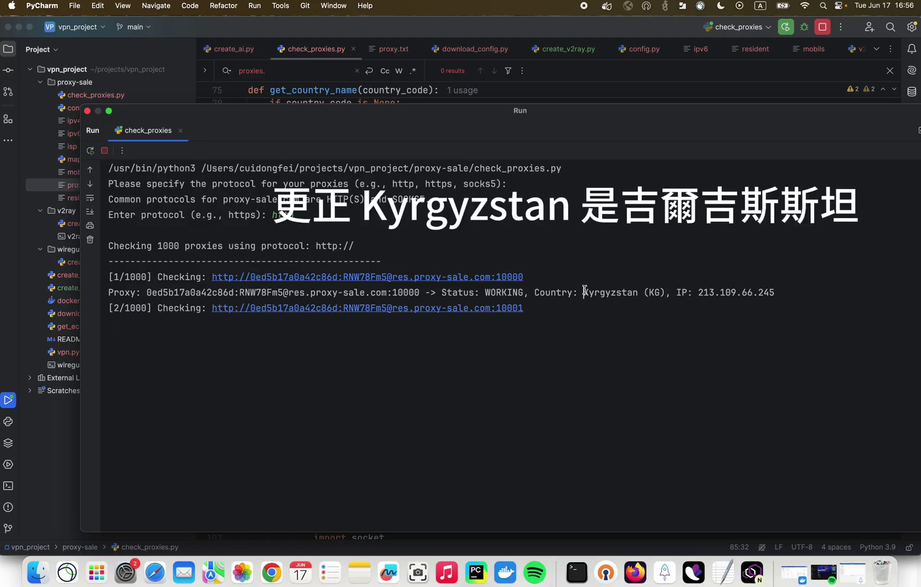
# Step: Highlight the working proxies' countries Kyrgyzstan, Philippines, Türkiye, Mongolia and Mongolia's IP 202.9.40.90
pyautogui.moveTo(583, 292); pyautogui.dragTo(632, 292)
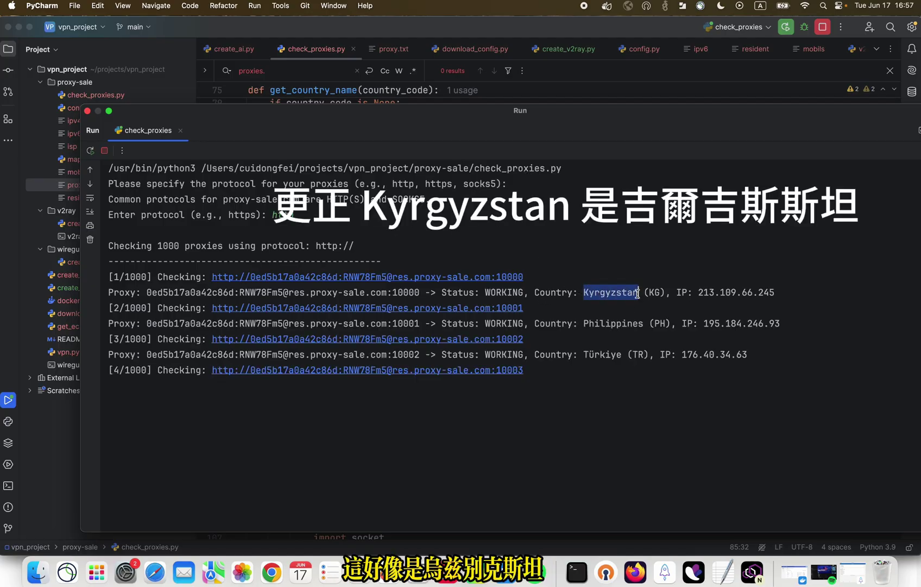
pyautogui.doubleClick(598, 322)
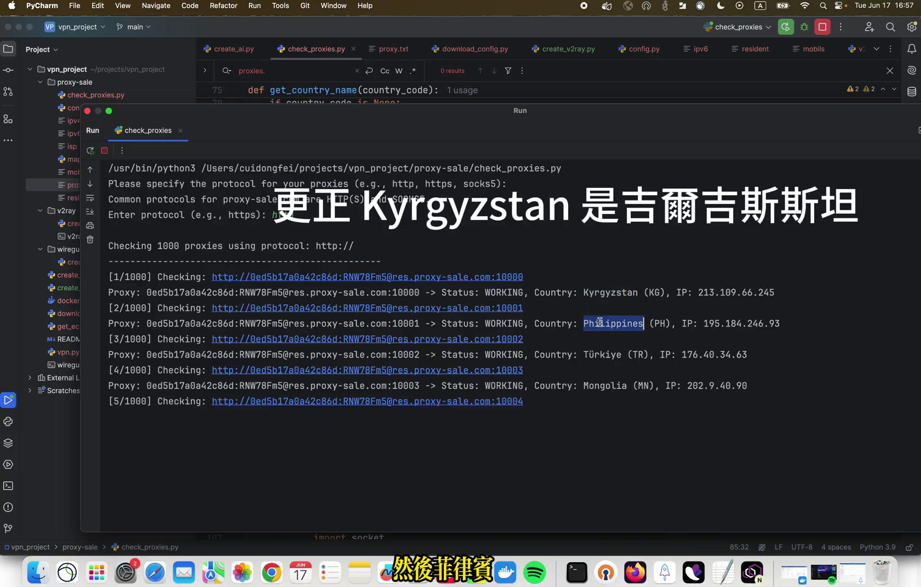
pyautogui.doubleClick(596, 354)
pyautogui.doubleClick(597, 385)
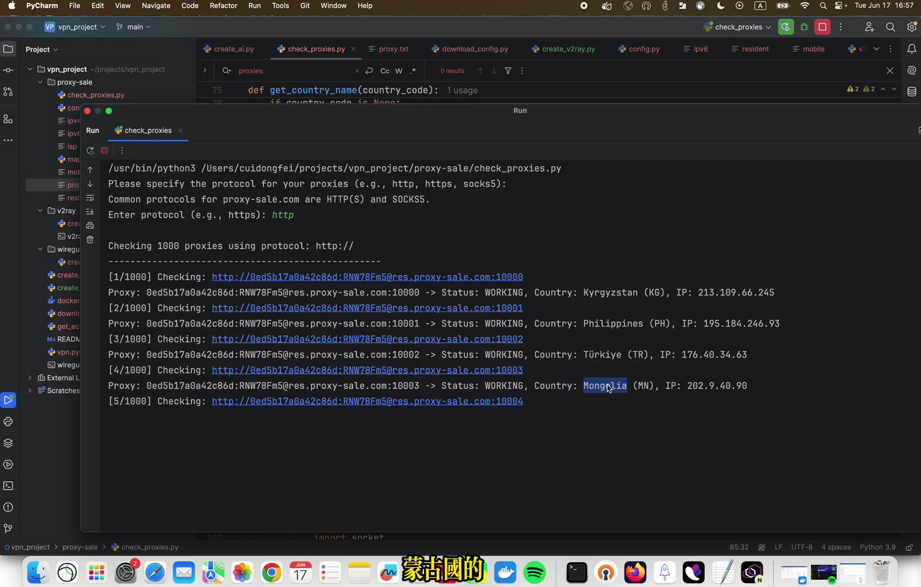
pyautogui.moveTo(748, 385); pyautogui.dragTo(690, 386)
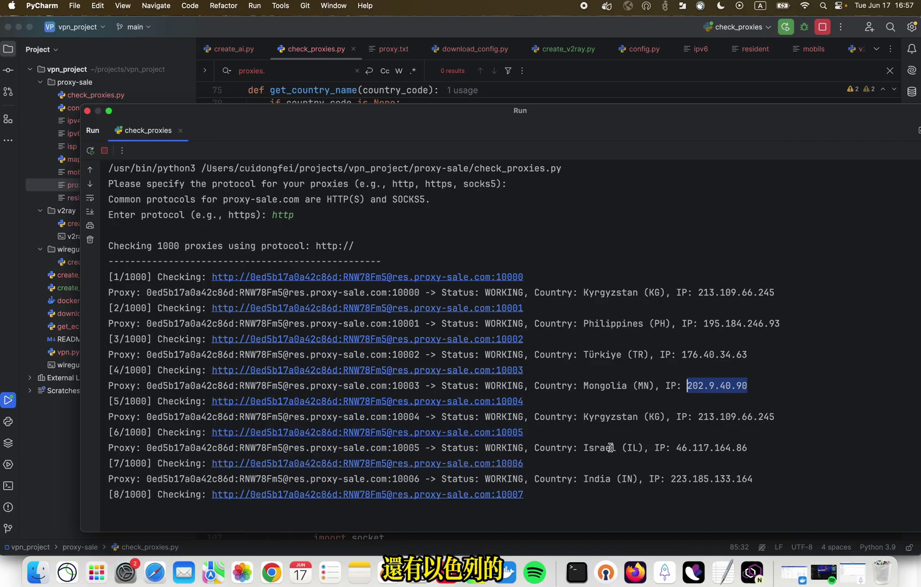
# Step: Look up 202.9.40.90 on ipx.ac and confirm its IP type is Residential
pyautogui.click(272, 572)
pyautogui.moveTo(319, 246); pyautogui.dragTo(333, 130)
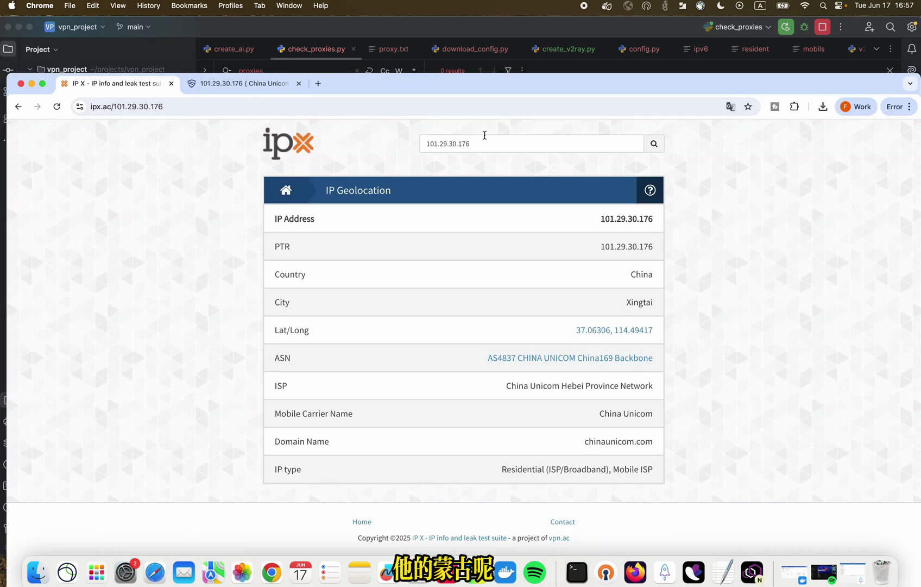
pyautogui.tripleClick(485, 138)
pyautogui.press('super+v')
pyautogui.press('Return')
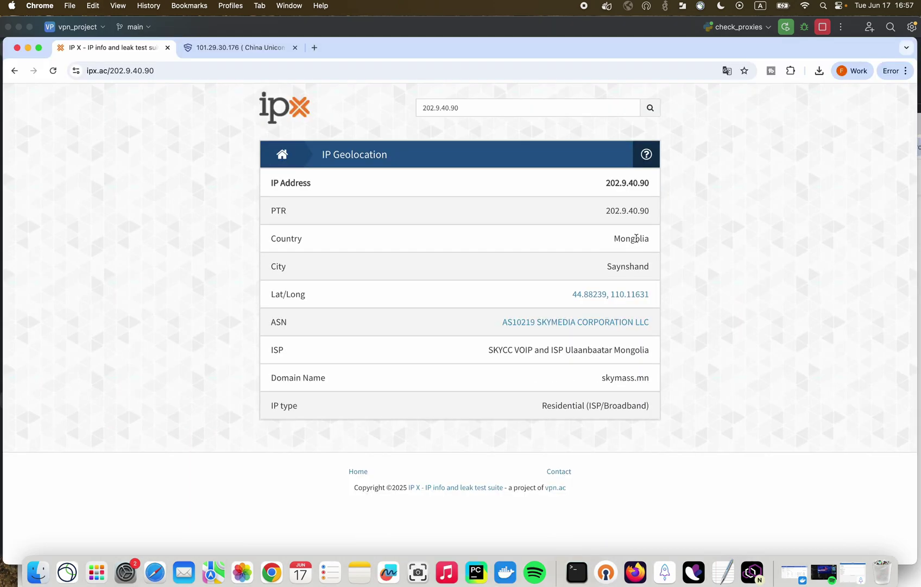
pyautogui.moveTo(542, 406); pyautogui.dragTo(582, 406)
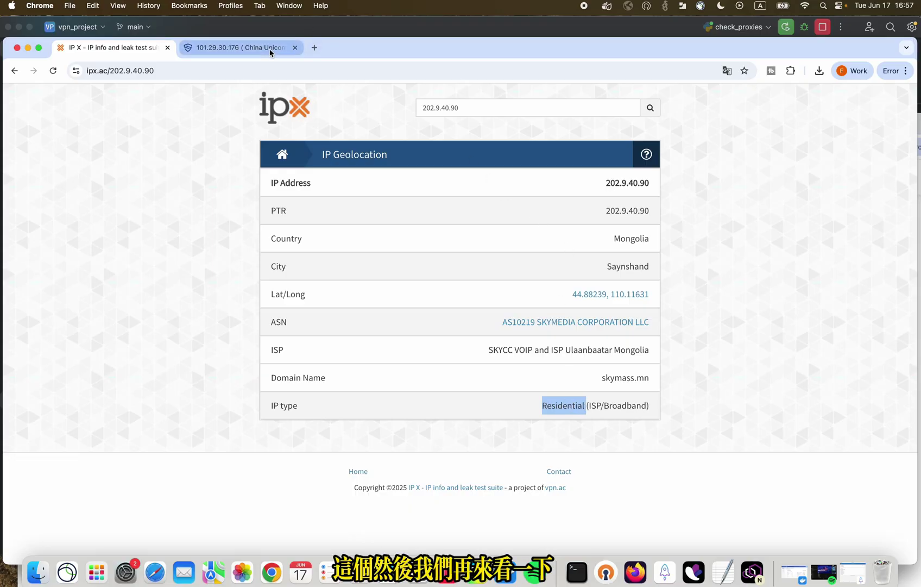
# Step: Check 202.9.40.90 on Scamalytics, confirm Mongolia, and recheck Residential on ipx.ac
pyautogui.click(239, 47)
pyautogui.moveTo(249, 200); pyautogui.dragTo(87, 199)
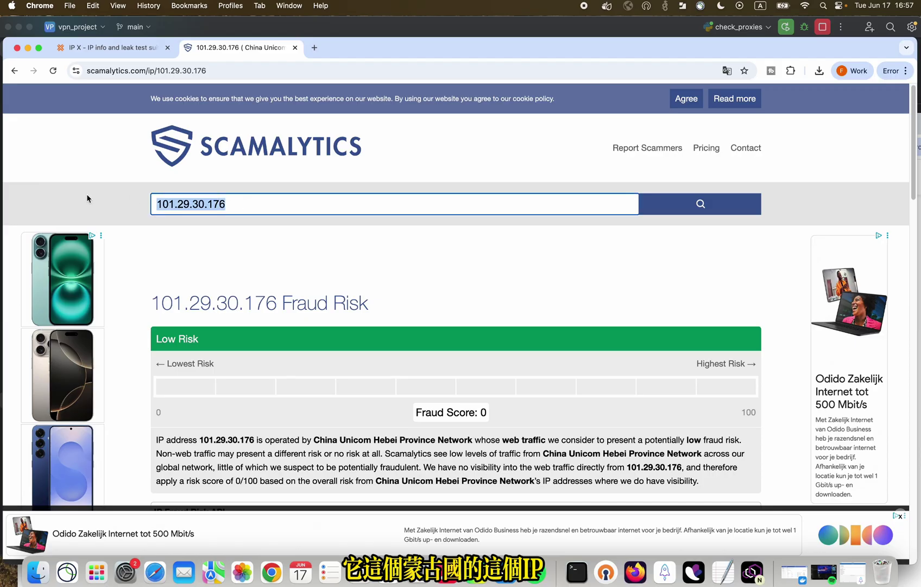
pyautogui.press('super+v')
pyautogui.click(685, 213)
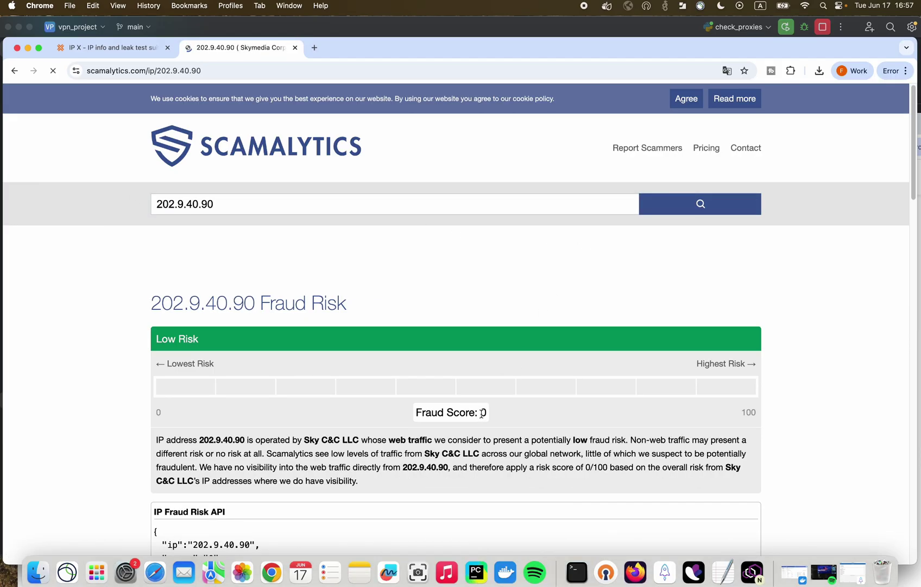
pyautogui.scroll(-1, 463, 400)
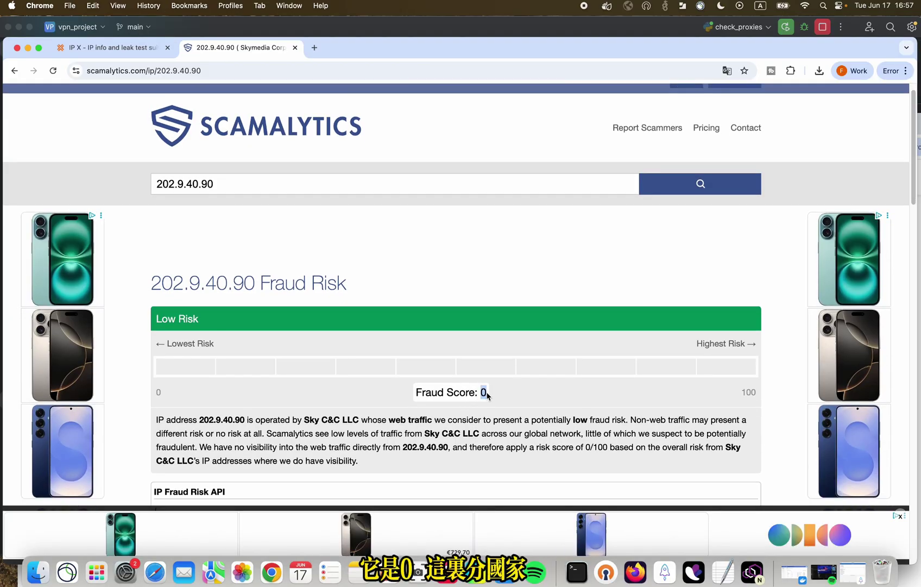
pyautogui.scroll(-10, 487, 395)
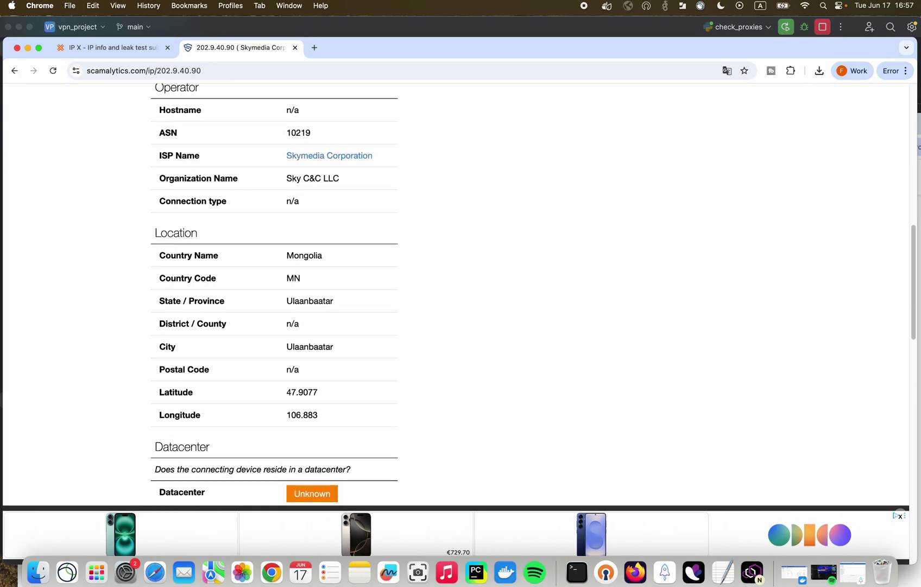
pyautogui.doubleClick(310, 255)
pyautogui.click(116, 50)
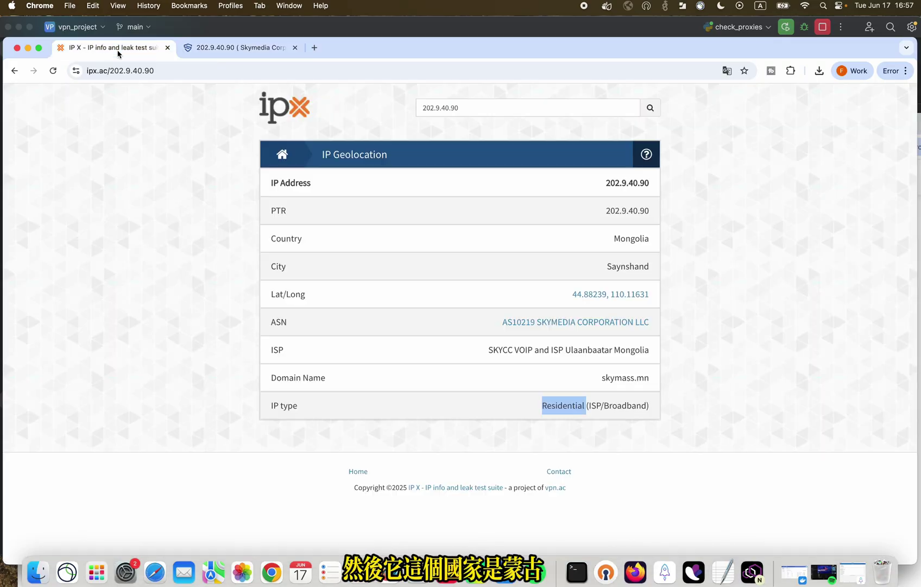
pyautogui.moveTo(338, 52); pyautogui.dragTo(337, 69)
pyautogui.click(329, 24)
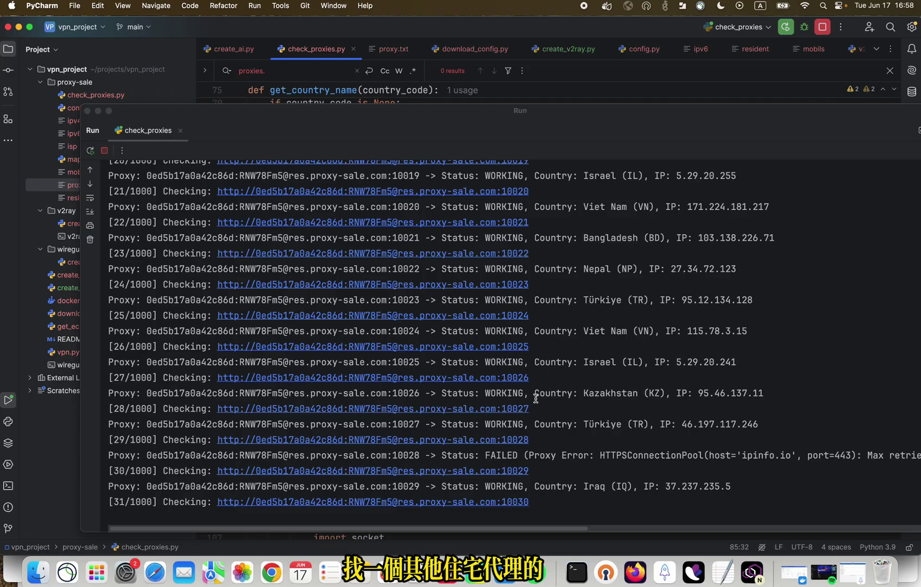
# Step: Copy the China proxy's IP 119.126.207.104 from the output and search it on ipx.ac
pyautogui.scroll(8, 554, 402)
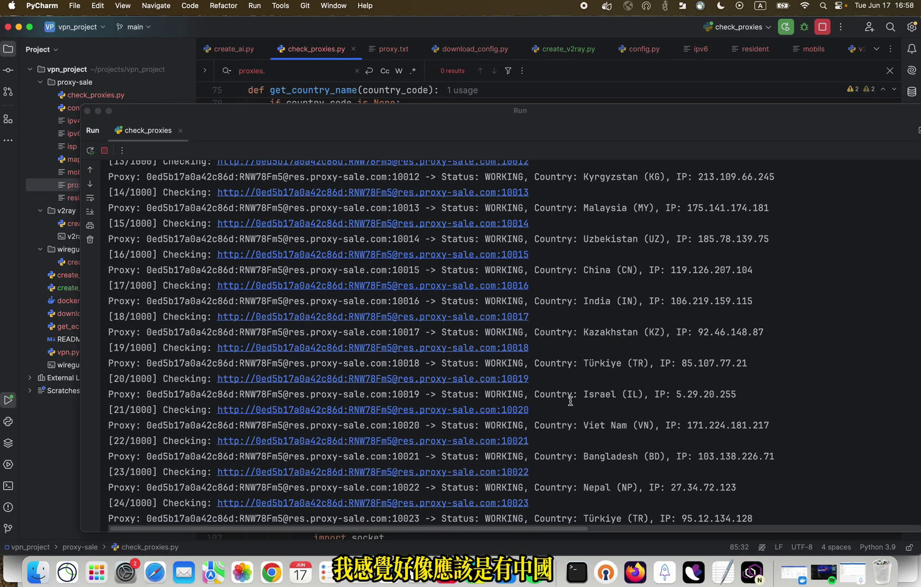
pyautogui.doubleClick(596, 274)
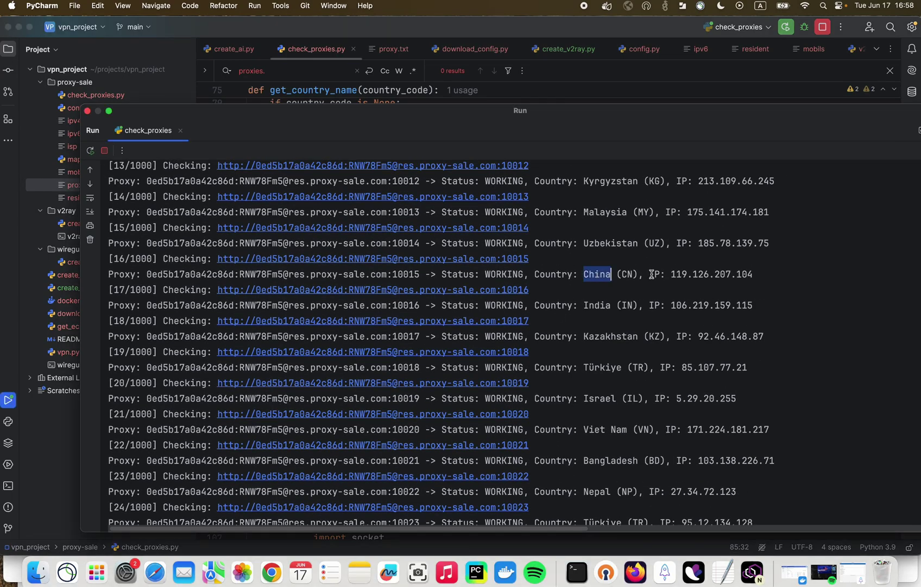
pyautogui.moveTo(671, 275); pyautogui.dragTo(756, 274)
pyautogui.press('super+c')
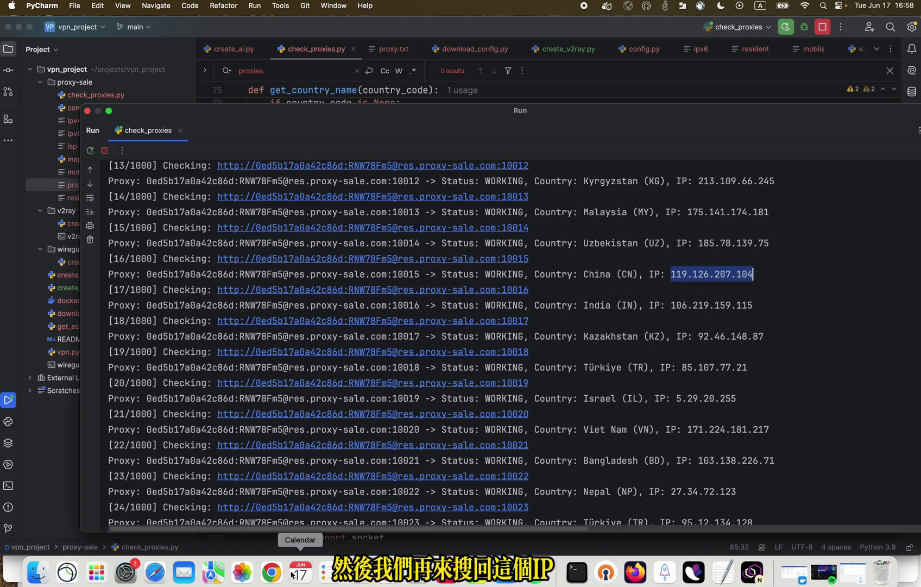
pyautogui.press('super+Tab')
pyautogui.tripleClick(480, 125)
pyautogui.press('super+v')
pyautogui.click(651, 125)
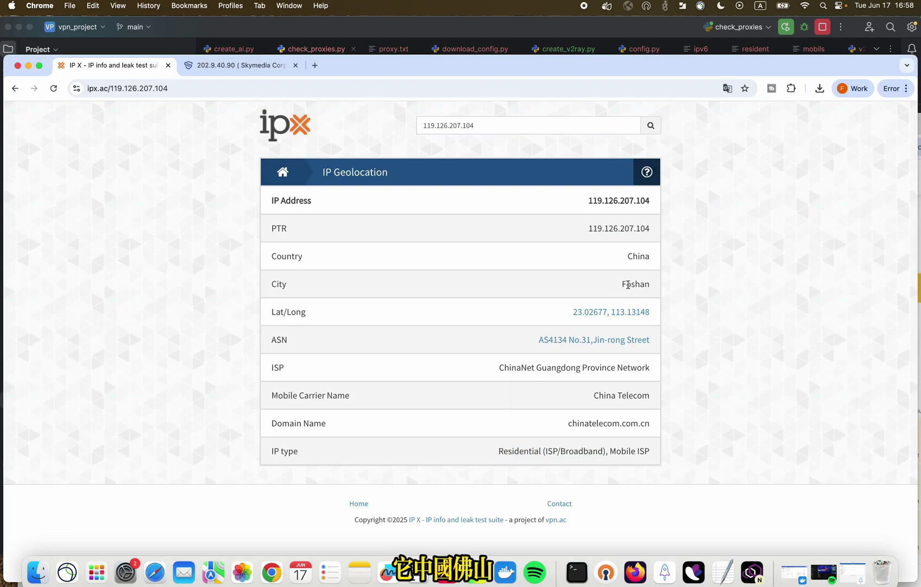
# Step: Point out Foshan and Residential, then translate the page to Traditional Chinese and highlight carrier and country
pyautogui.moveTo(623, 284); pyautogui.dragTo(651, 289)
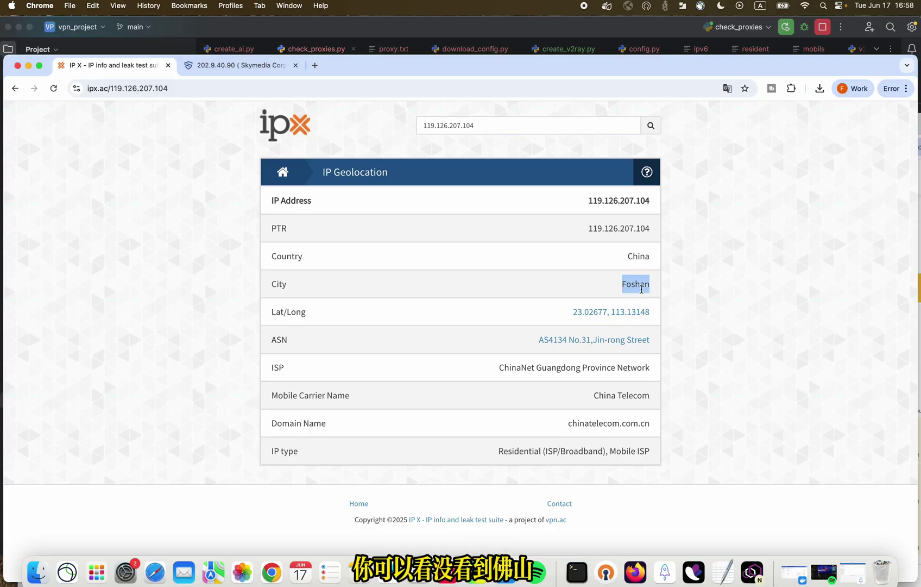
pyautogui.moveTo(499, 452); pyautogui.dragTo(580, 450)
pyautogui.rightClick(725, 321)
pyautogui.click(766, 460)
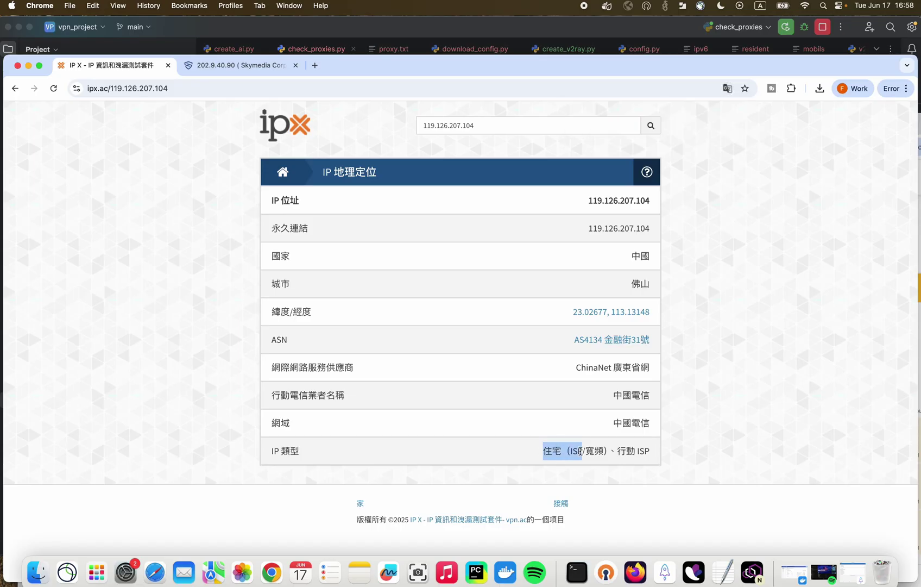
pyautogui.moveTo(613, 395); pyautogui.dragTo(649, 395)
pyautogui.moveTo(631, 256); pyautogui.dragTo(669, 289)
pyautogui.click(521, 311)
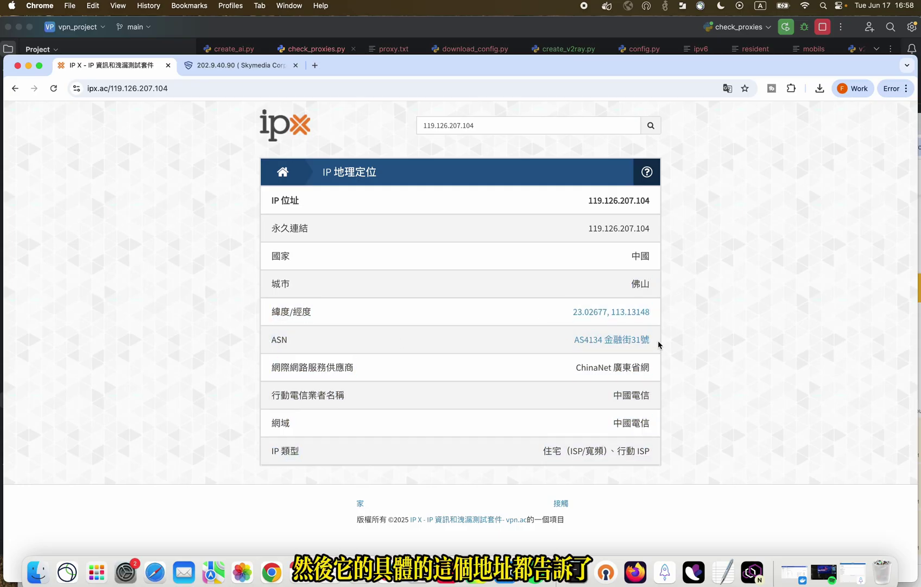
# Step: Check 119.126.207.104 on Scamalytics: Low Risk, fraud score 15, Foshan, Guangdong
pyautogui.click(248, 65)
pyautogui.scroll(10, 196, 103)
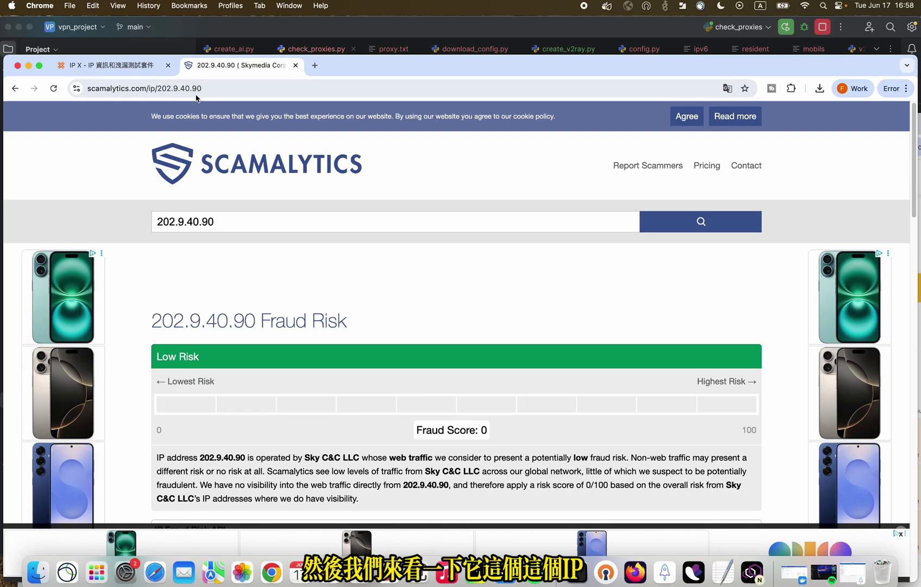
pyautogui.tripleClick(228, 223)
pyautogui.press('super+v')
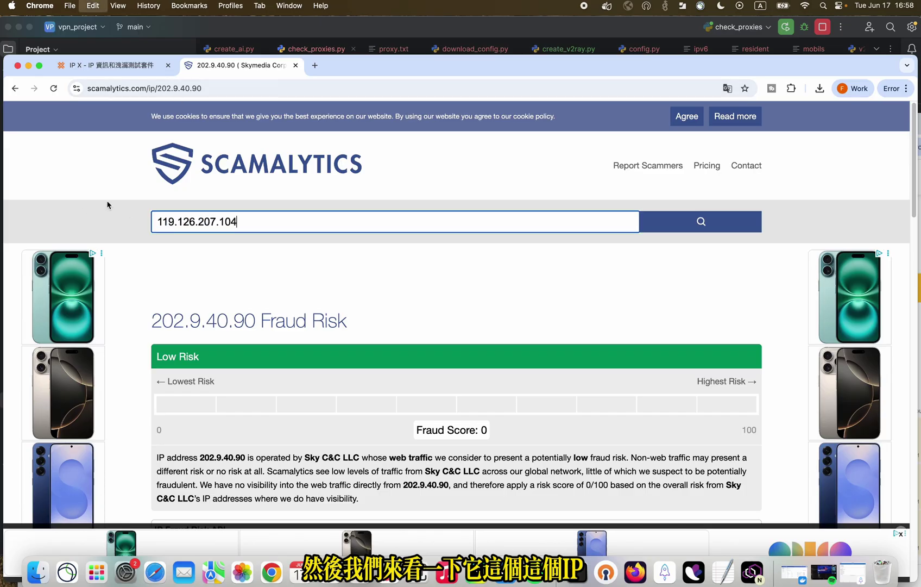
pyautogui.click(697, 219)
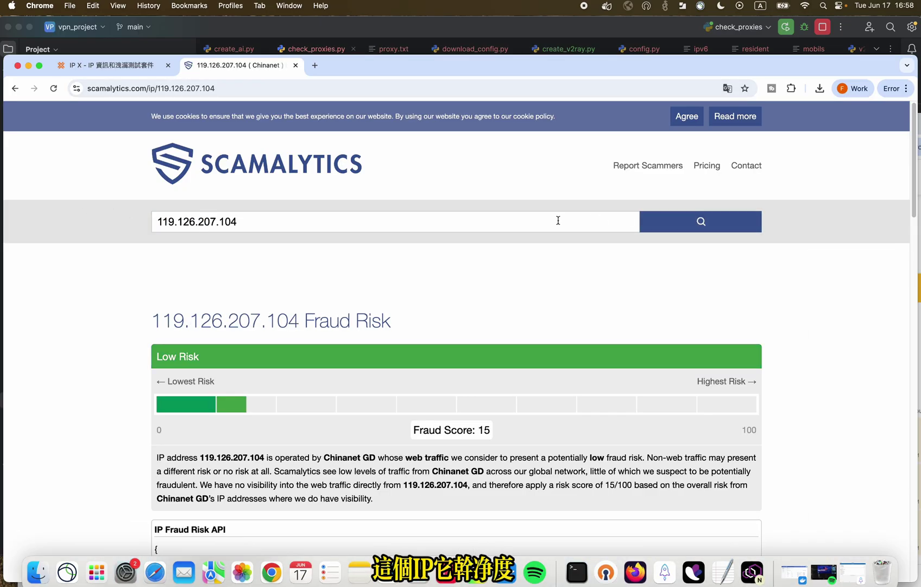
pyautogui.scroll(-5, 530, 219)
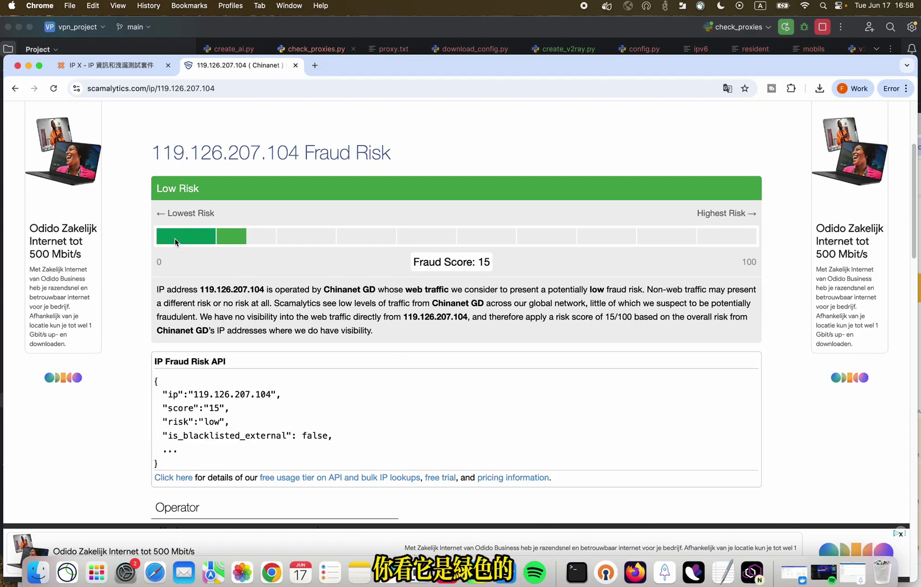
pyautogui.scroll(-5, 275, 369)
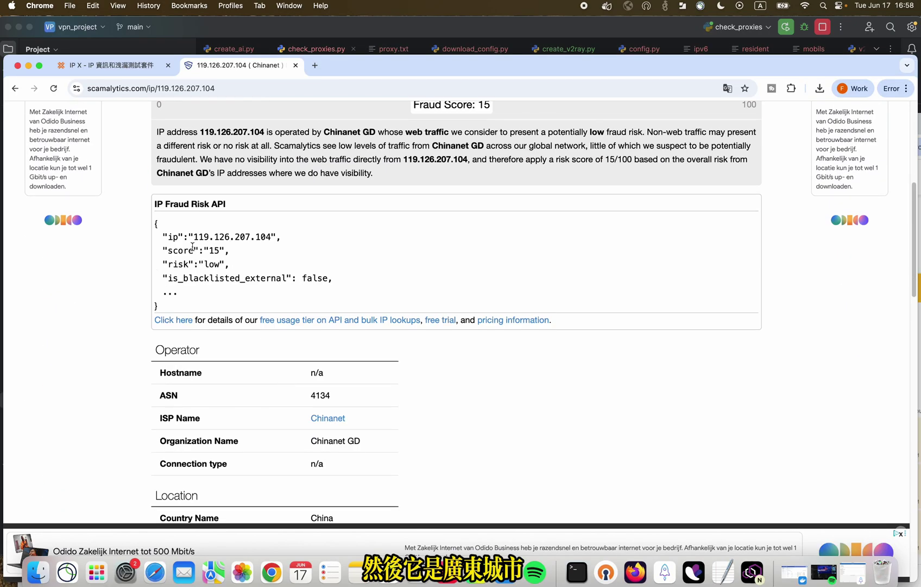
pyautogui.scroll(-10, 357, 239)
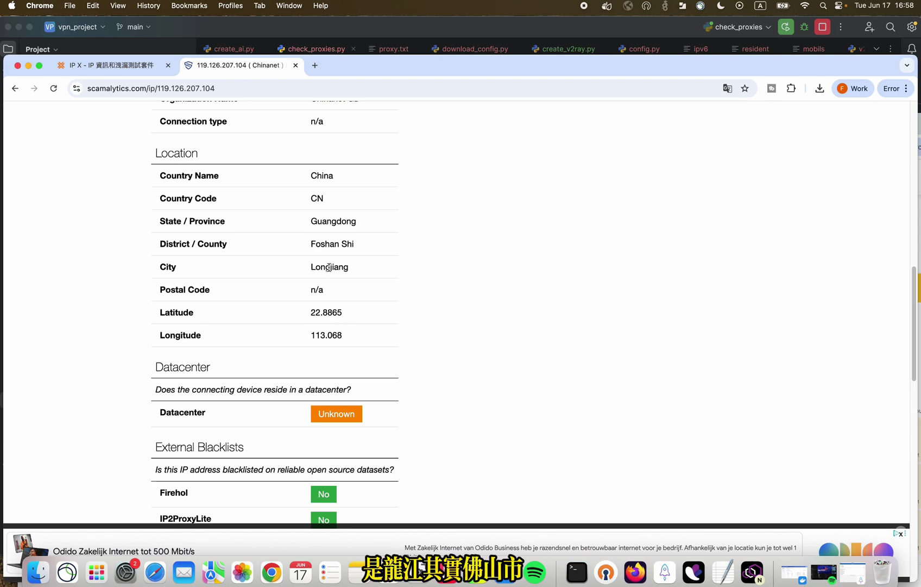
pyautogui.scroll(20, 320, 244)
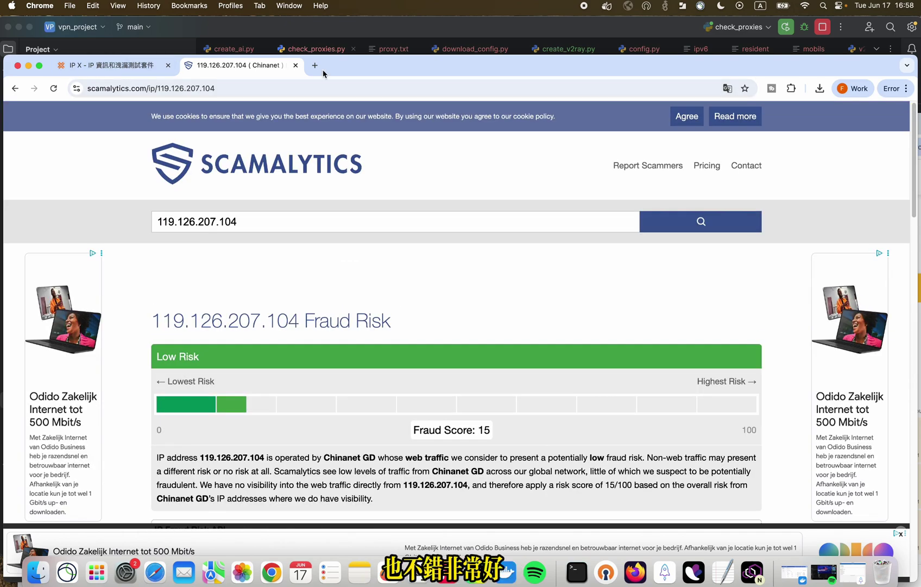
pyautogui.click(753, 573)
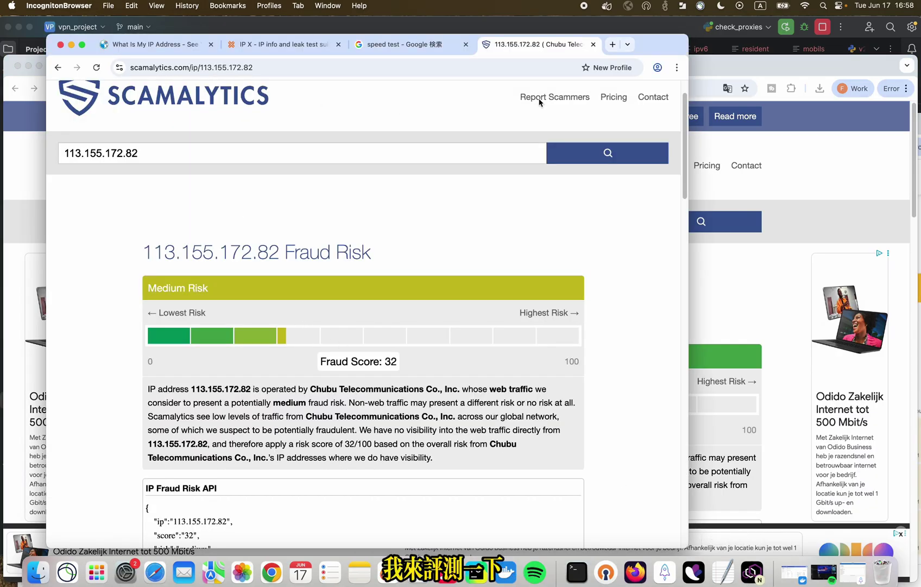
# Step: Open Add proxy for the new Incogniton profile, then go back via TextEdit to PyCharm
pyautogui.click(694, 571)
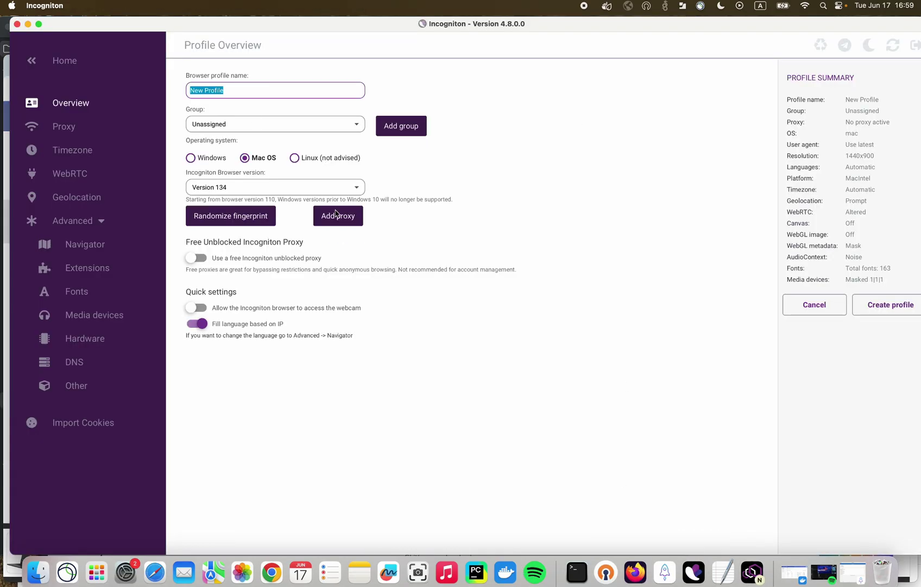
pyautogui.click(329, 219)
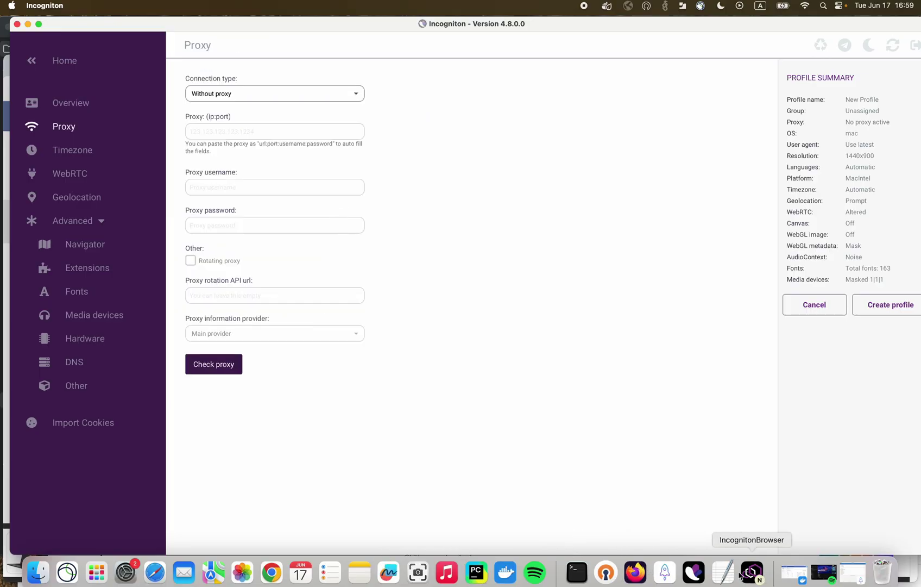
pyautogui.click(723, 572)
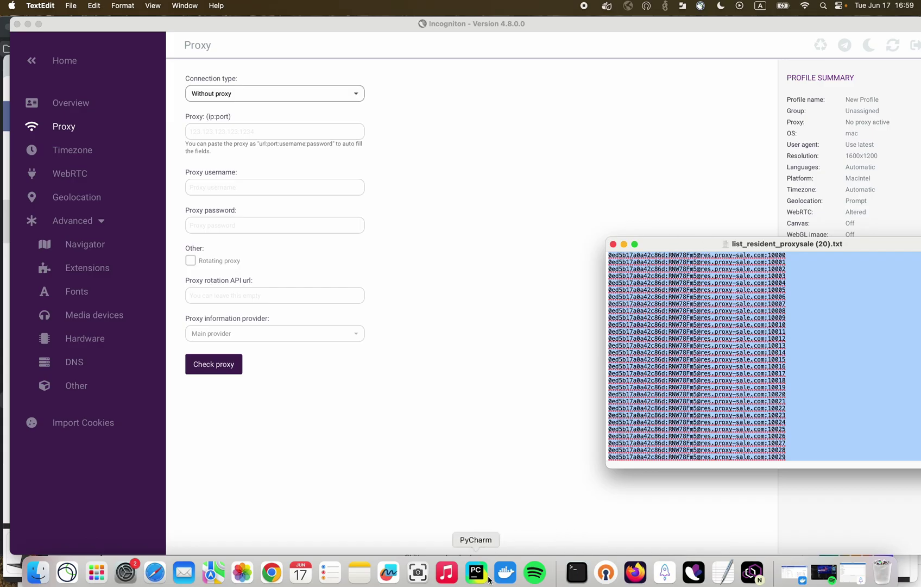
pyautogui.click(488, 579)
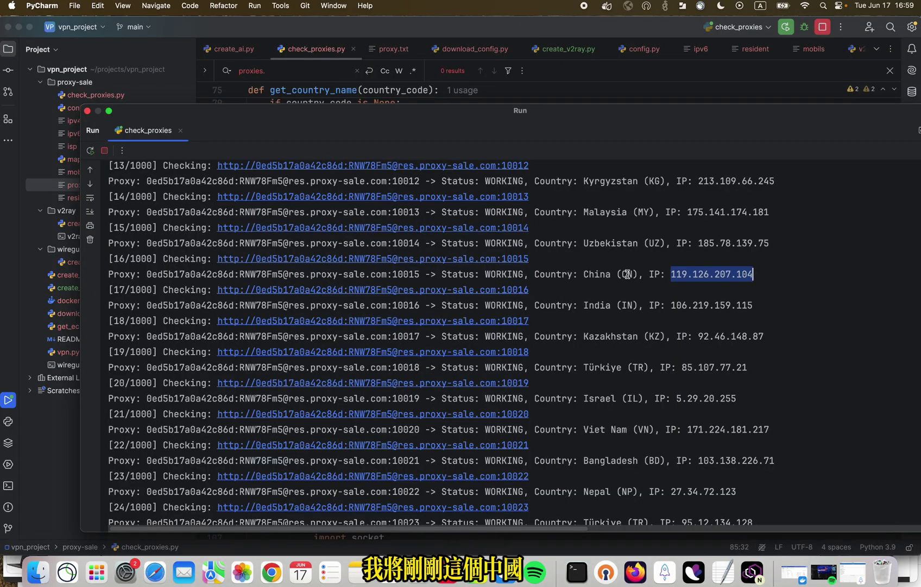
# Step: Select the full connection string of the Japanese proxy on port 10056 (IP 113.155.172.82)
pyautogui.moveTo(583, 273); pyautogui.dragTo(660, 273)
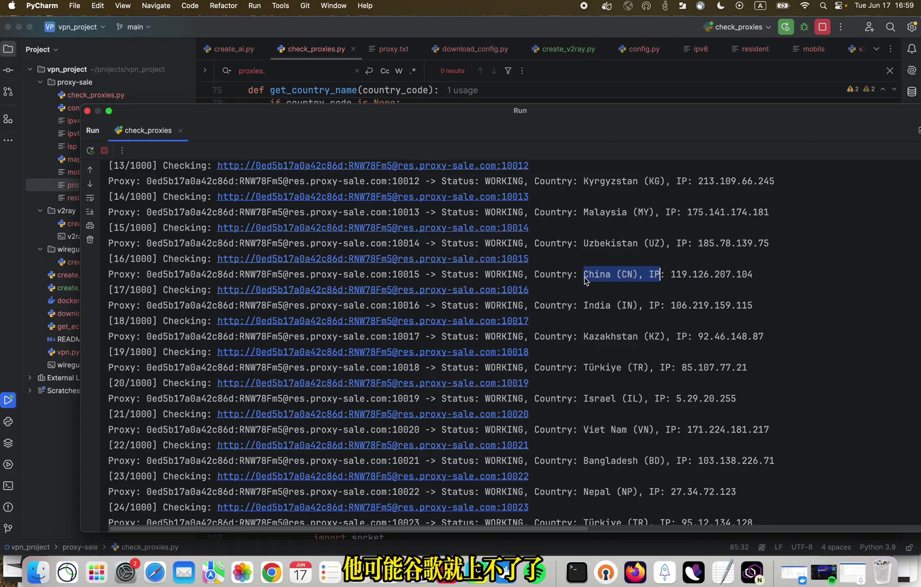
pyautogui.scroll(-3, 588, 287)
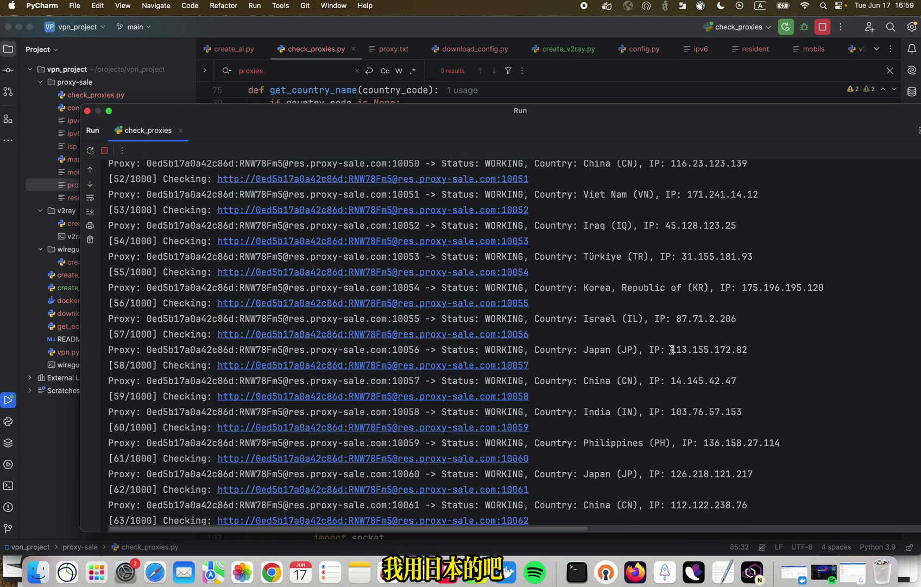
pyautogui.doubleClick(403, 351)
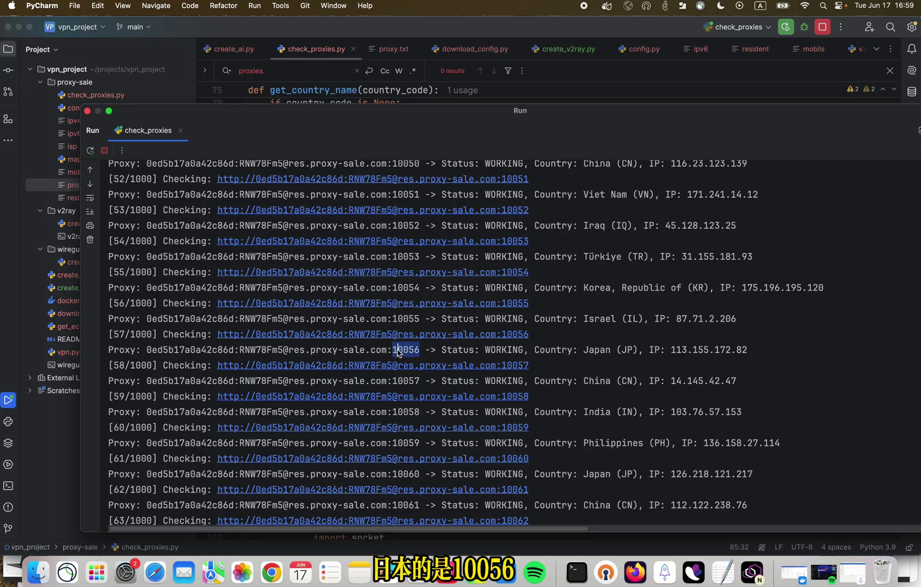
pyautogui.moveTo(147, 349); pyautogui.dragTo(414, 351)
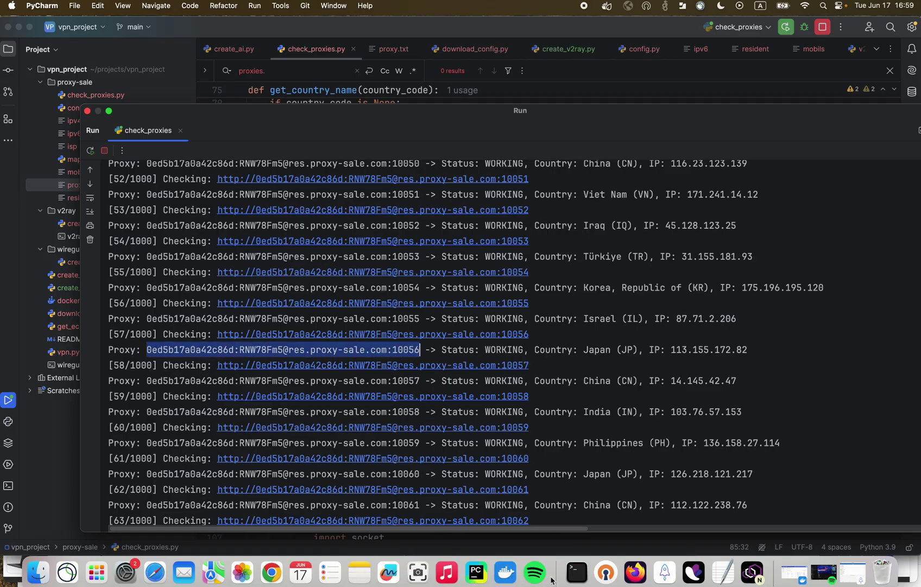
pyautogui.click(658, 574)
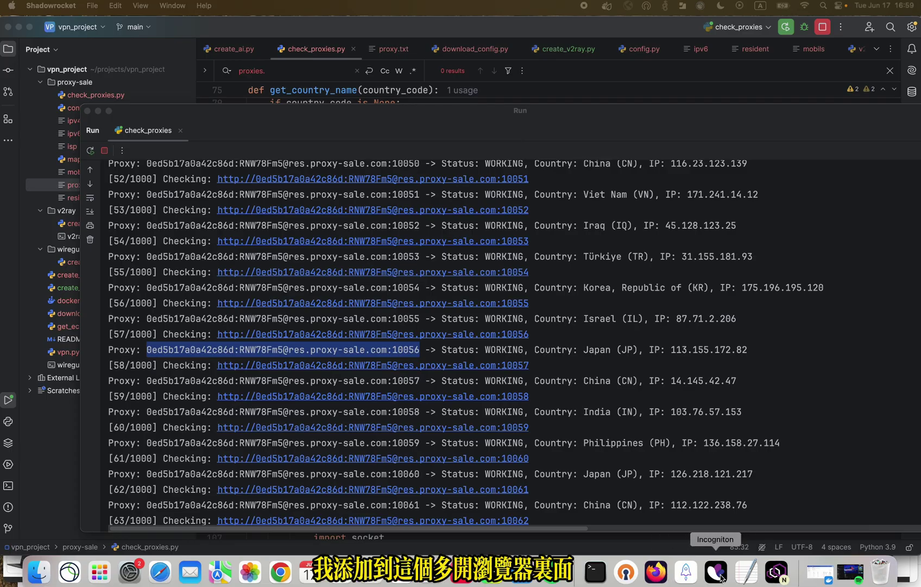
# Step: Paste the port 10056 proxy as an HTTP proxy, verify Japan (Asia/Tokyo), and create the profile
pyautogui.click(777, 571)
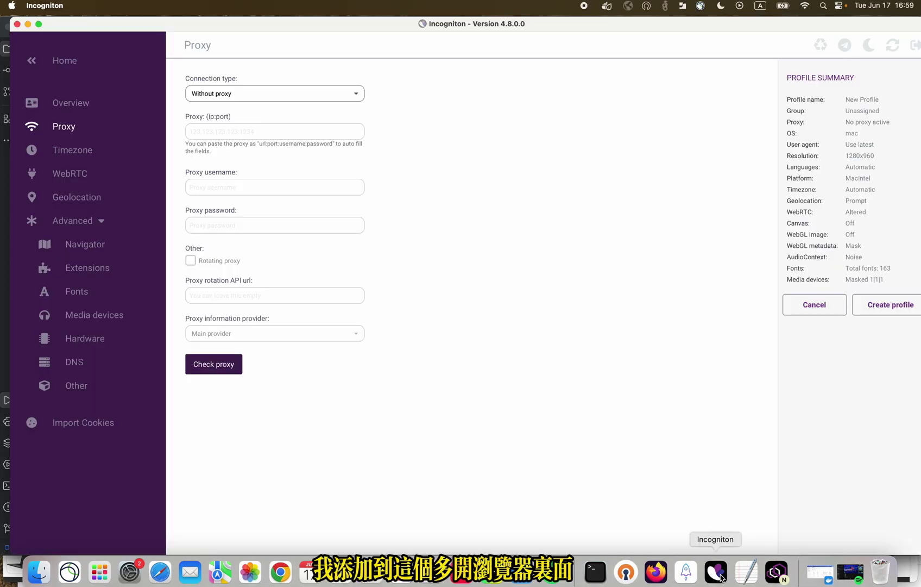
pyautogui.click(266, 100)
pyautogui.click(224, 129)
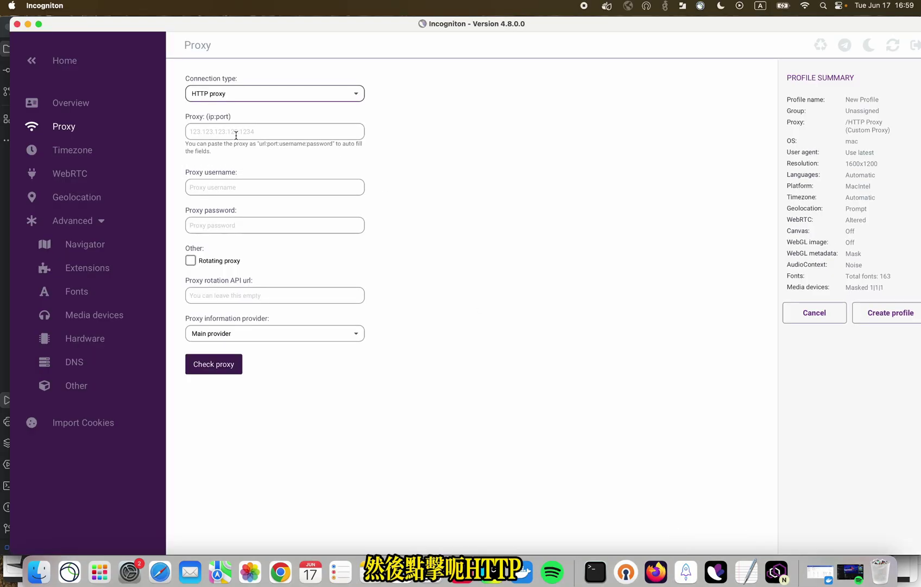
pyautogui.click(236, 133)
pyautogui.press('cmd+v')
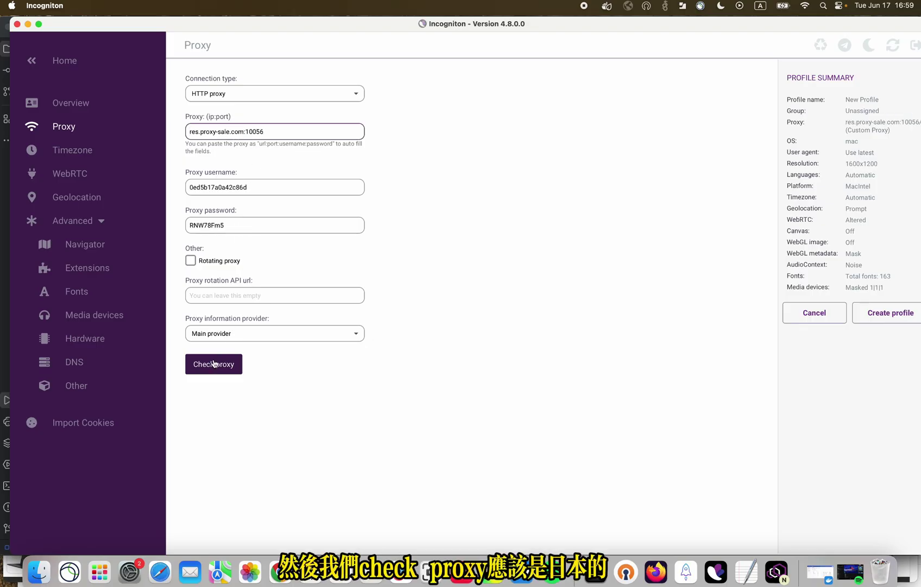
pyautogui.click(218, 362)
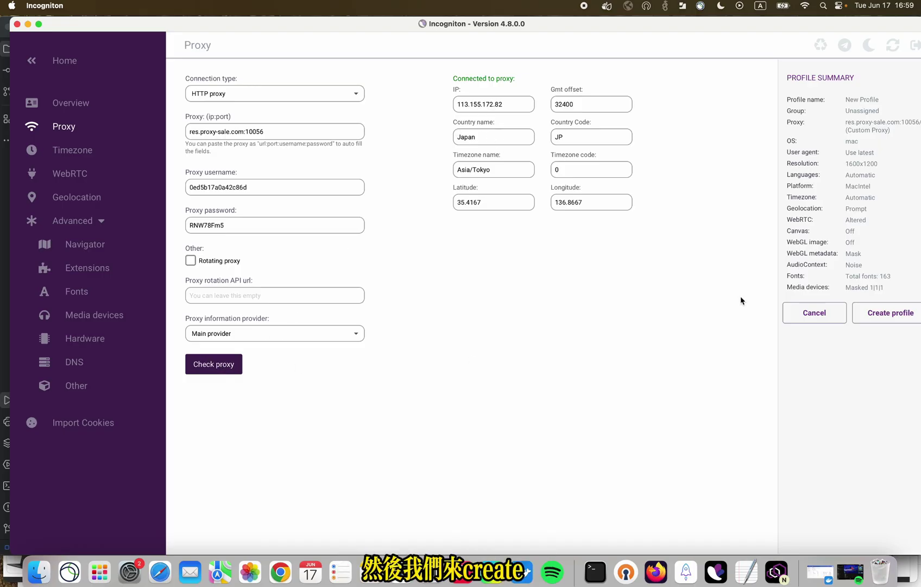
pyautogui.click(877, 313)
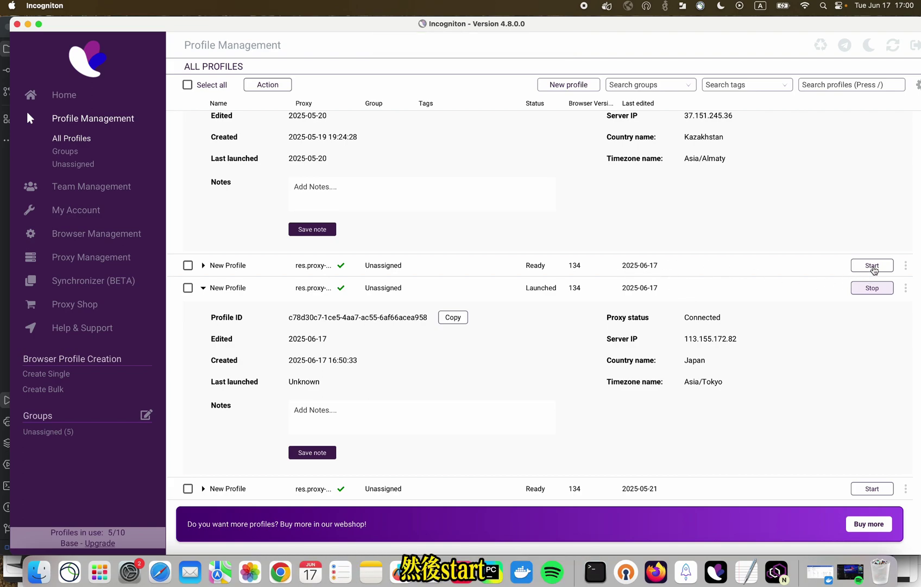
# Step: Start the new profile, stop the other, and confirm whatismyipaddress.com shows 113.155.172.82 in Japan
pyautogui.click(873, 267)
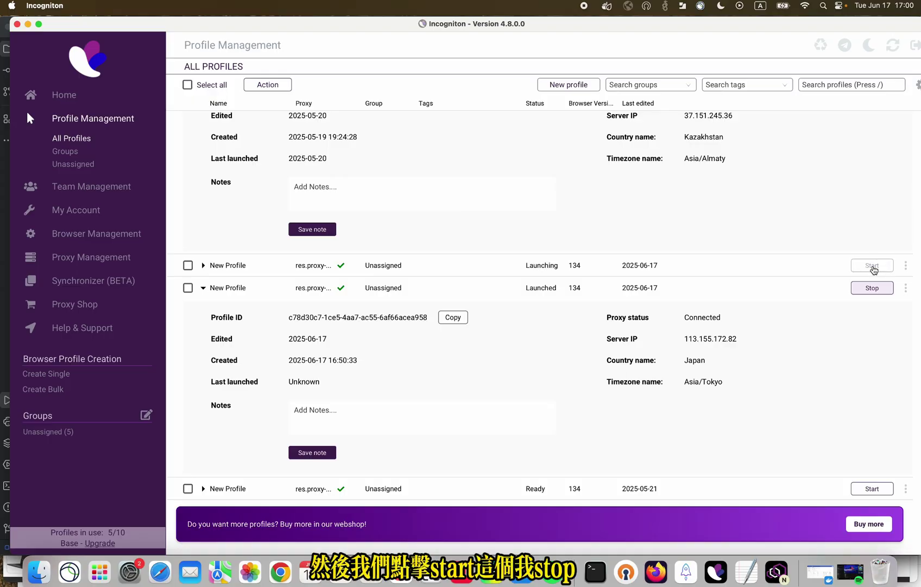
pyautogui.click(871, 289)
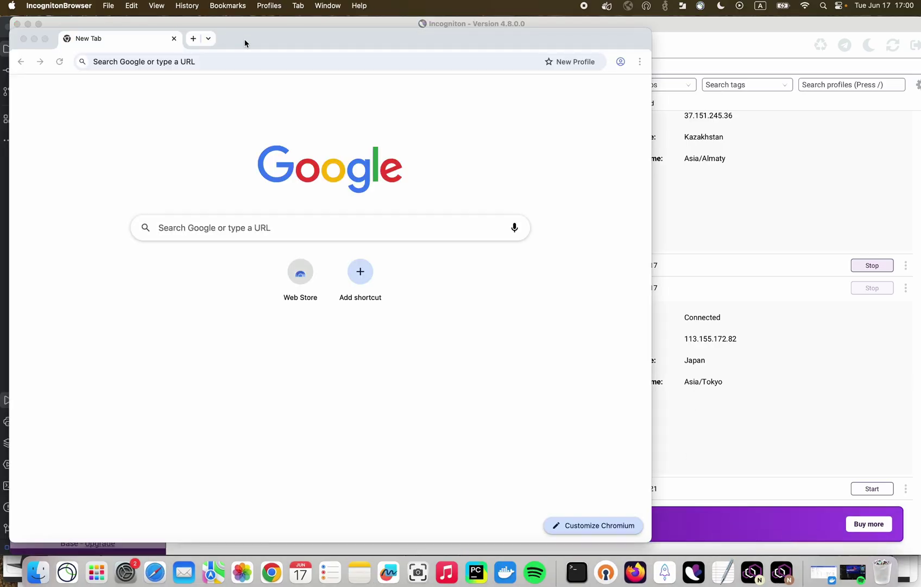
pyautogui.moveTo(244, 42); pyautogui.dragTo(368, 43)
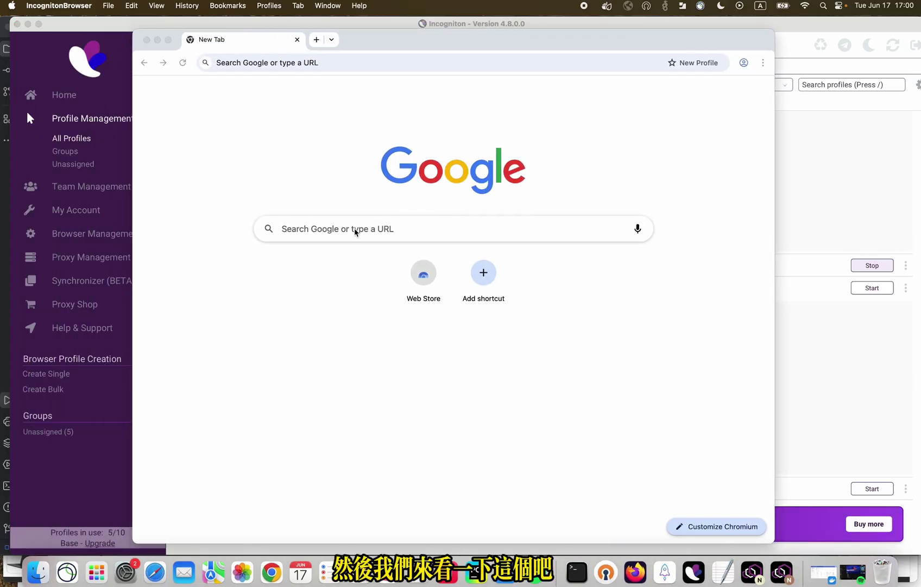
pyautogui.click(335, 228)
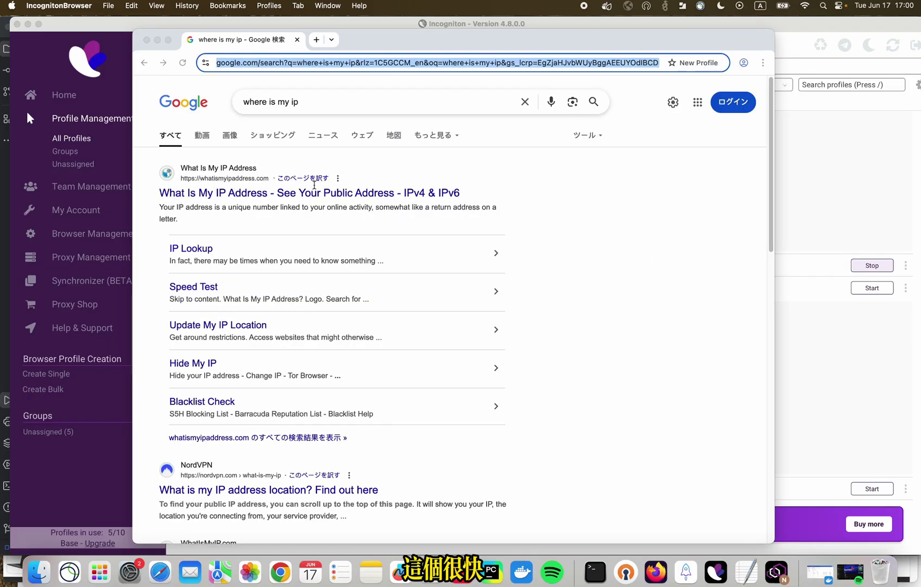
pyautogui.click(314, 191)
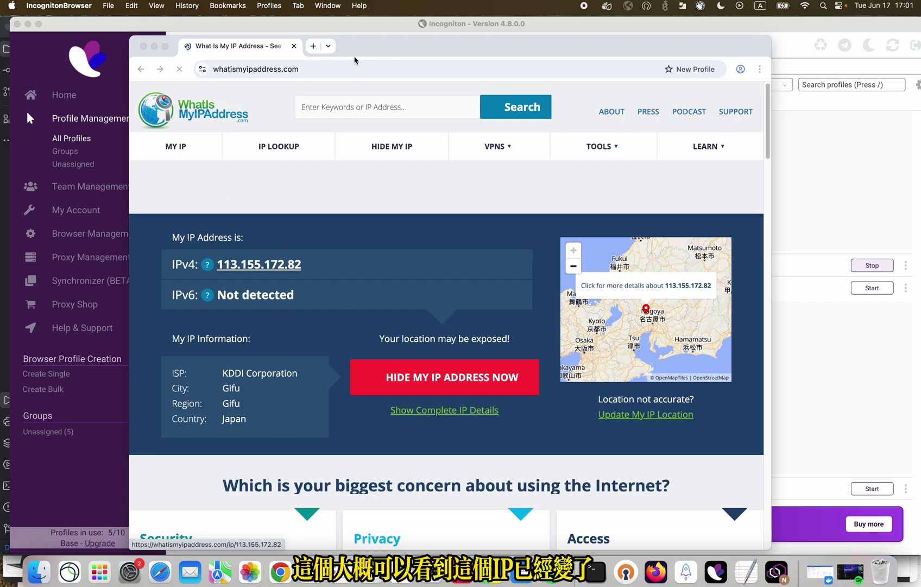
pyautogui.moveTo(354, 60)
pyautogui.mouseDown()
pyautogui.moveTo(381, 215)
pyautogui.moveTo(383, 386)
pyautogui.moveTo(374, 124)
pyautogui.moveTo(349, 42)
pyautogui.mouseUp()
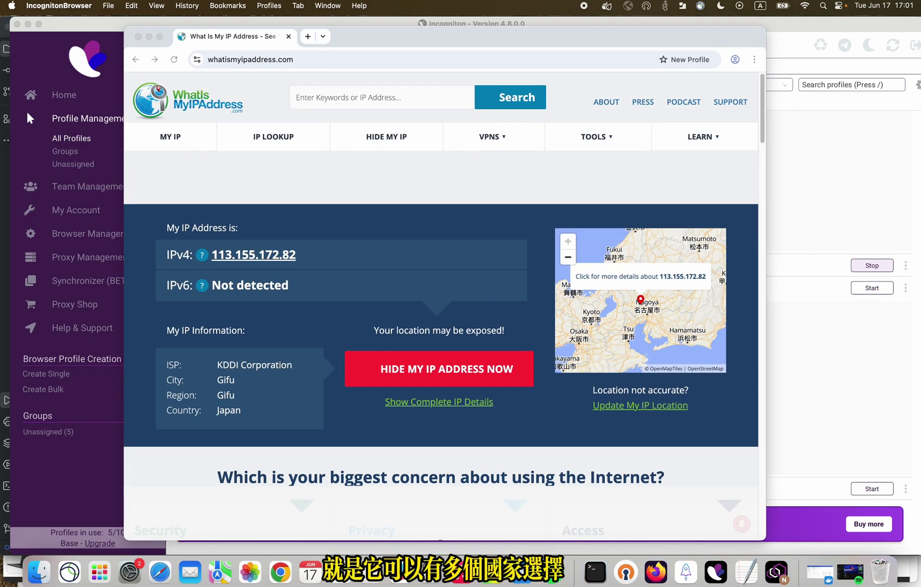
pyautogui.moveTo(364, 43); pyautogui.dragTo(405, 58)
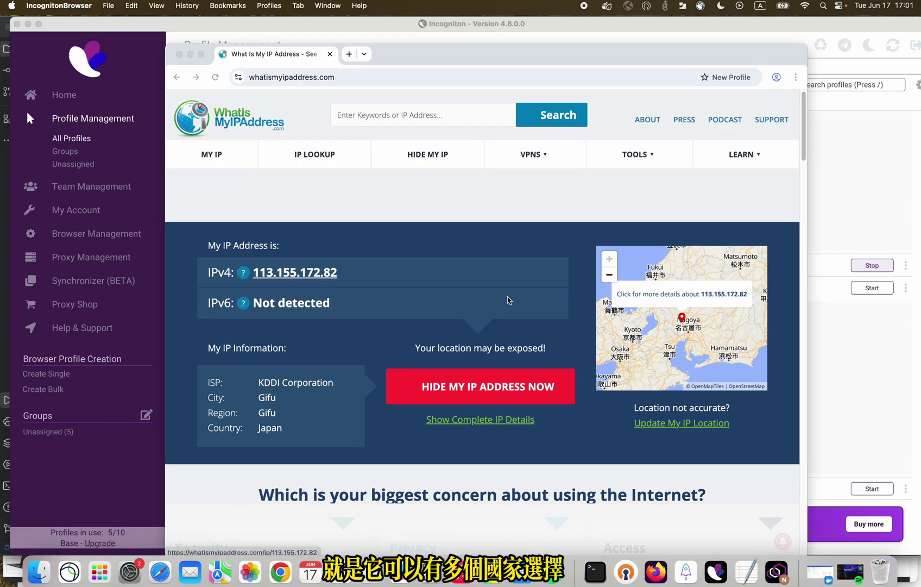
pyautogui.click(492, 574)
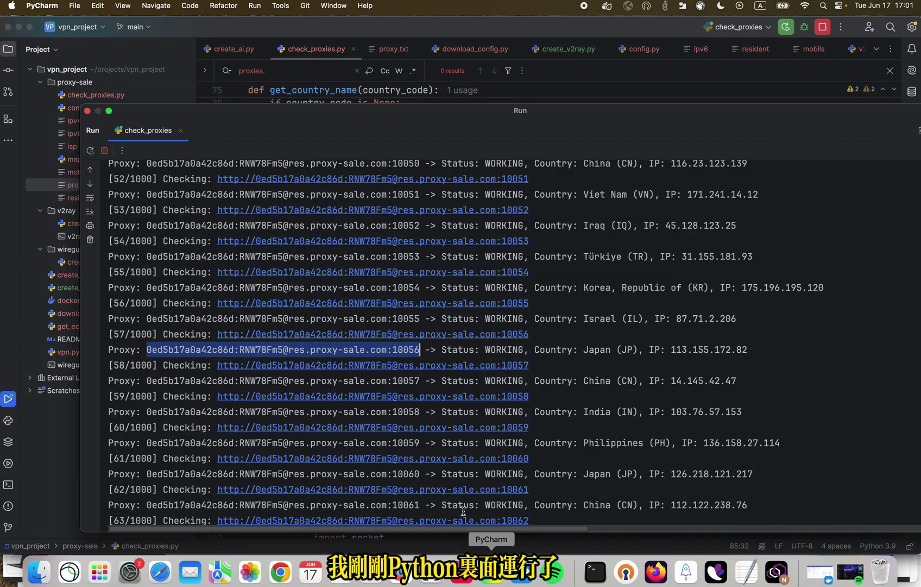
pyautogui.scroll(-15, 463, 511)
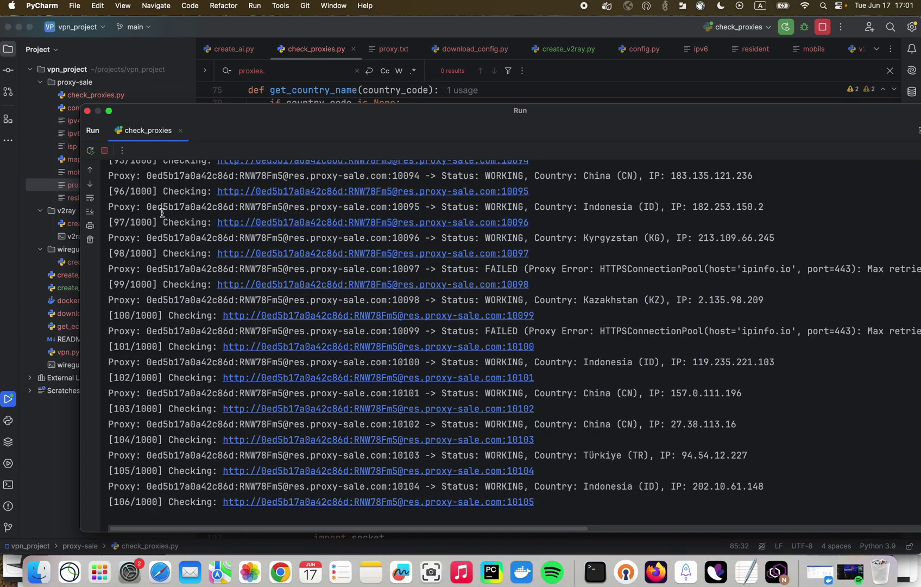
pyautogui.moveTo(152, 224); pyautogui.dragTo(142, 224)
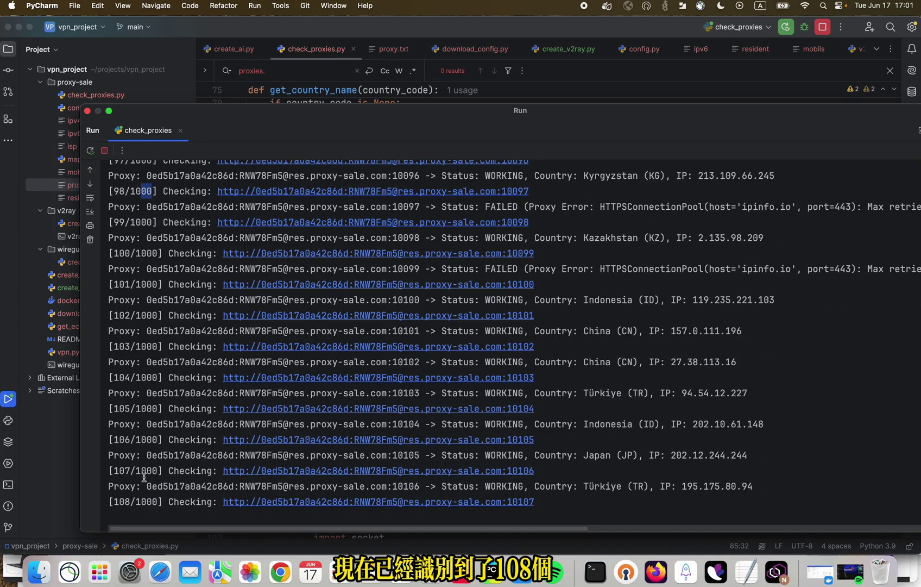
pyautogui.doubleClick(600, 361)
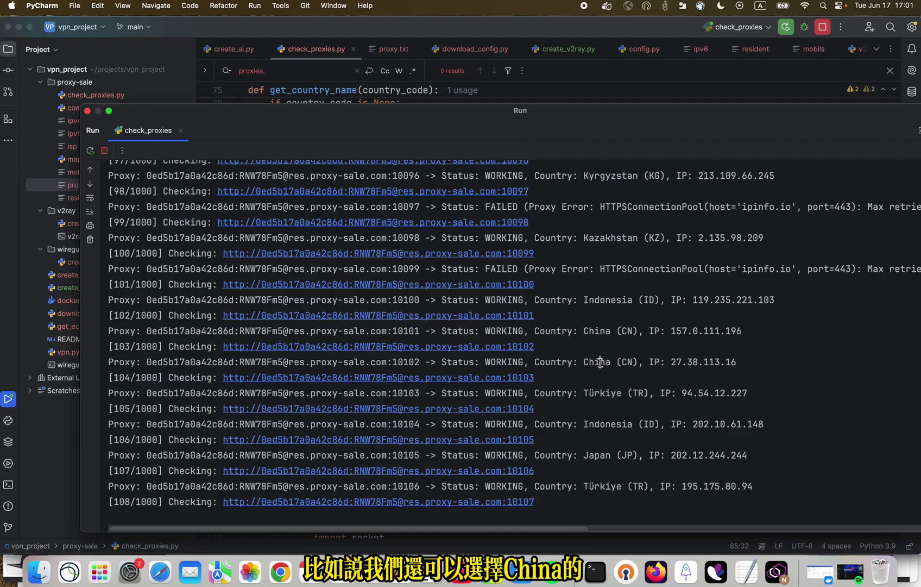
pyautogui.moveTo(764, 332); pyautogui.dragTo(700, 330)
pyautogui.press('super+Tab')
# Step: Maximize Chrome, open Affiliate program > My profile, and select the affiliate coupon code
pyautogui.doubleClick(363, 128)
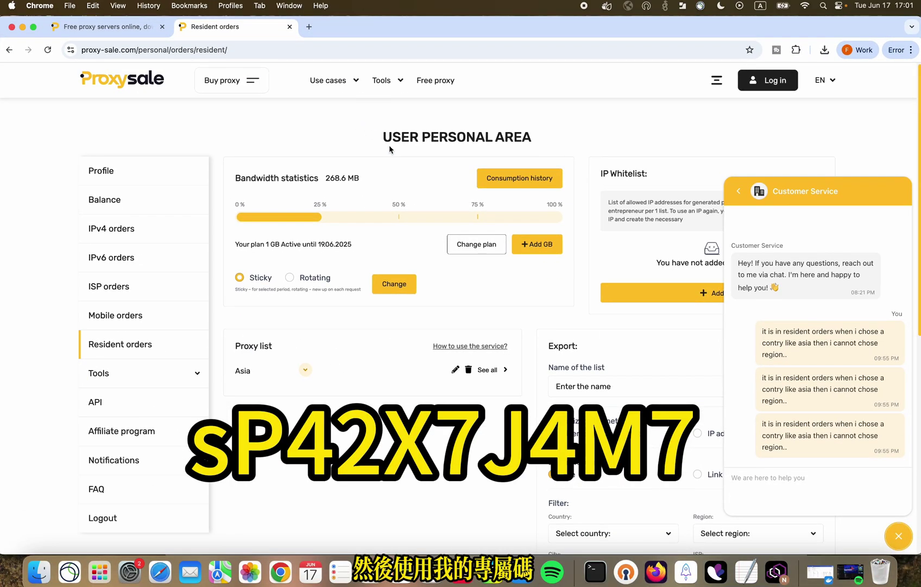
pyautogui.click(122, 430)
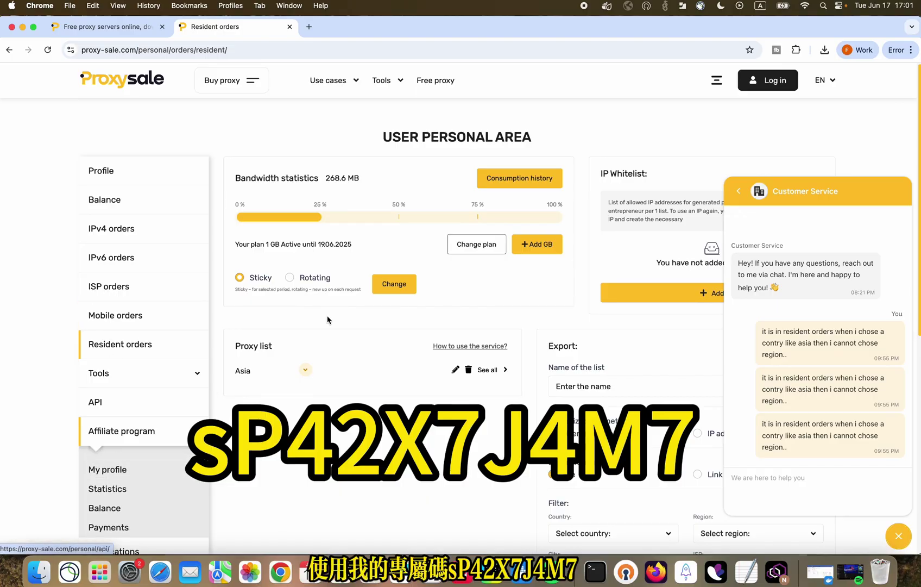
pyautogui.click(100, 473)
pyautogui.moveTo(423, 199); pyautogui.dragTo(374, 201)
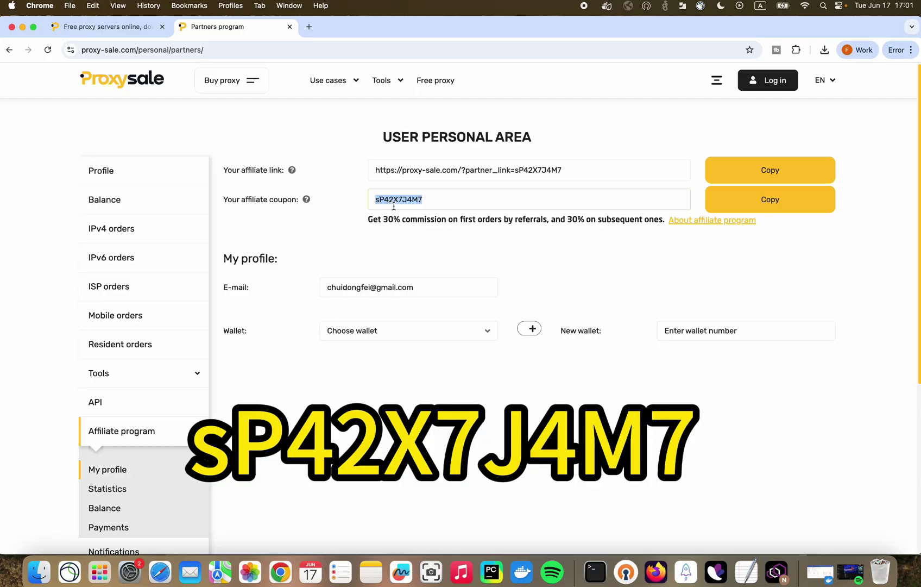
pyautogui.moveTo(427, 200); pyautogui.dragTo(379, 200)
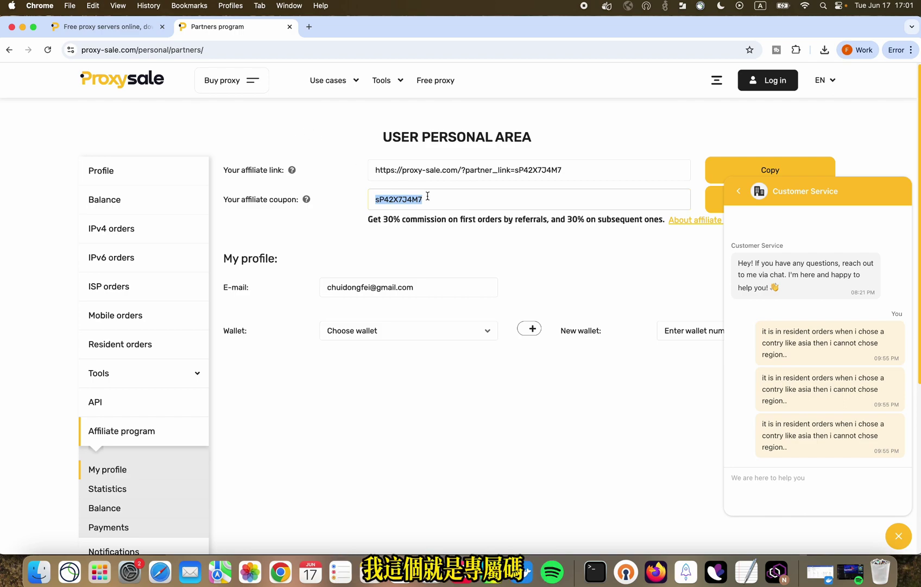
pyautogui.doubleClick(408, 200)
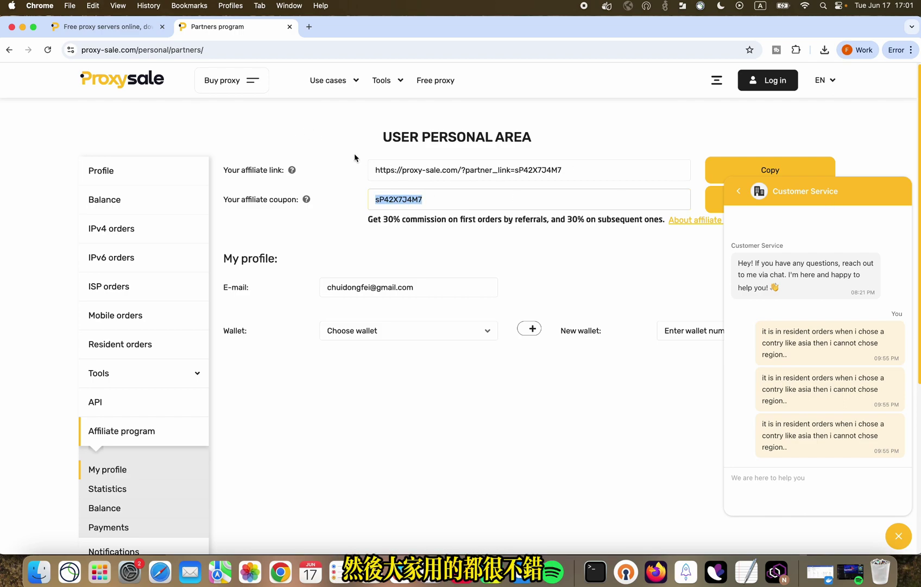
pyautogui.click(337, 151)
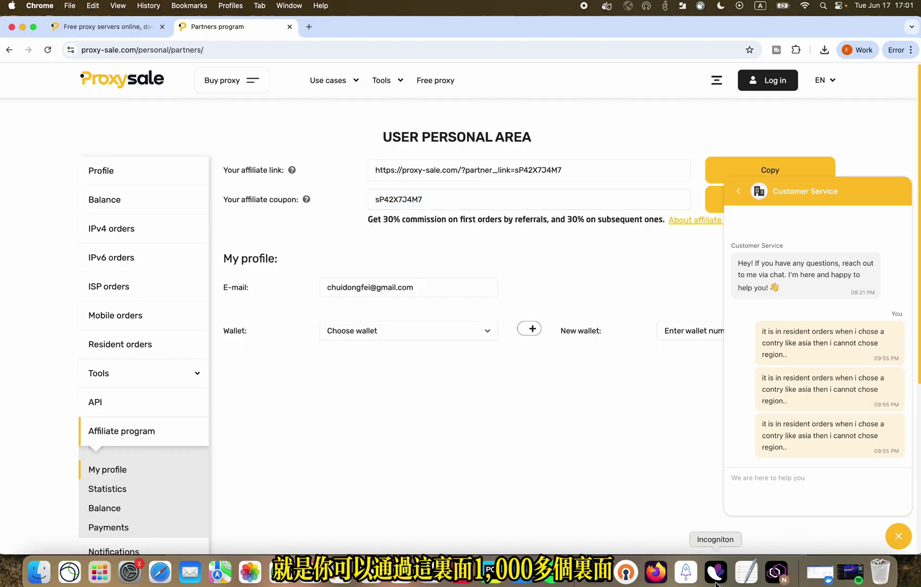
pyautogui.click(492, 571)
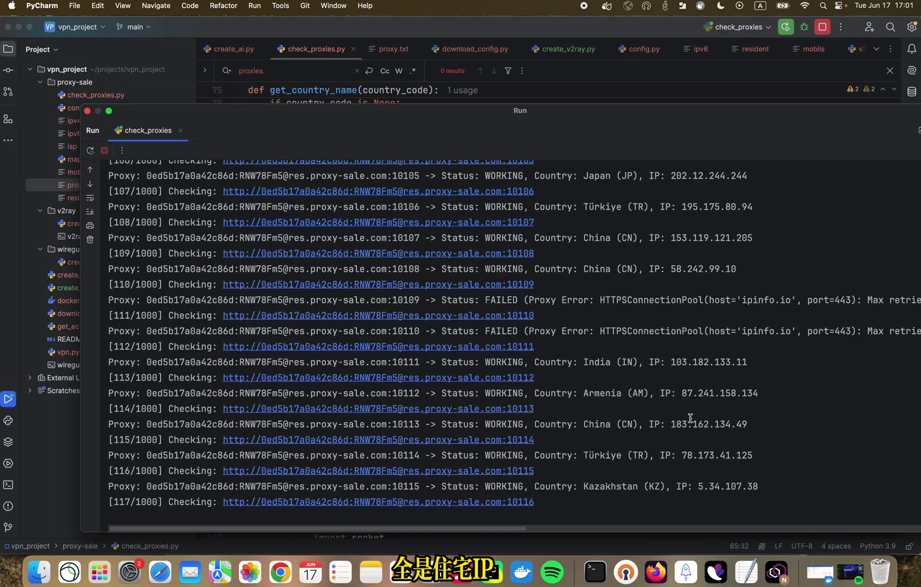
# Step: Copy the Kazakhstan proxy's IP 2.135.98.209 from the PyCharm Run console results
pyautogui.scroll(5, 694, 431)
pyautogui.moveTo(737, 431); pyautogui.dragTo(713, 430)
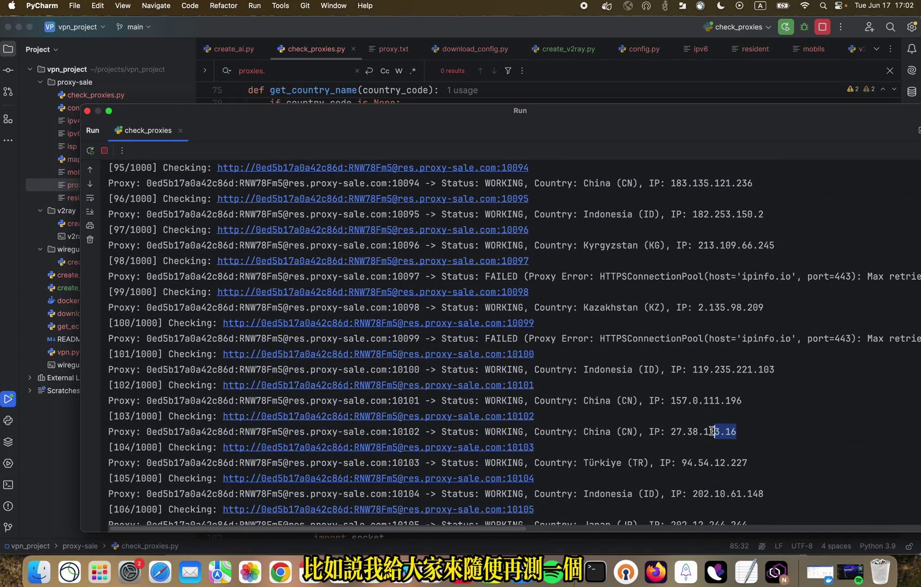
pyautogui.scroll(1, 710, 418)
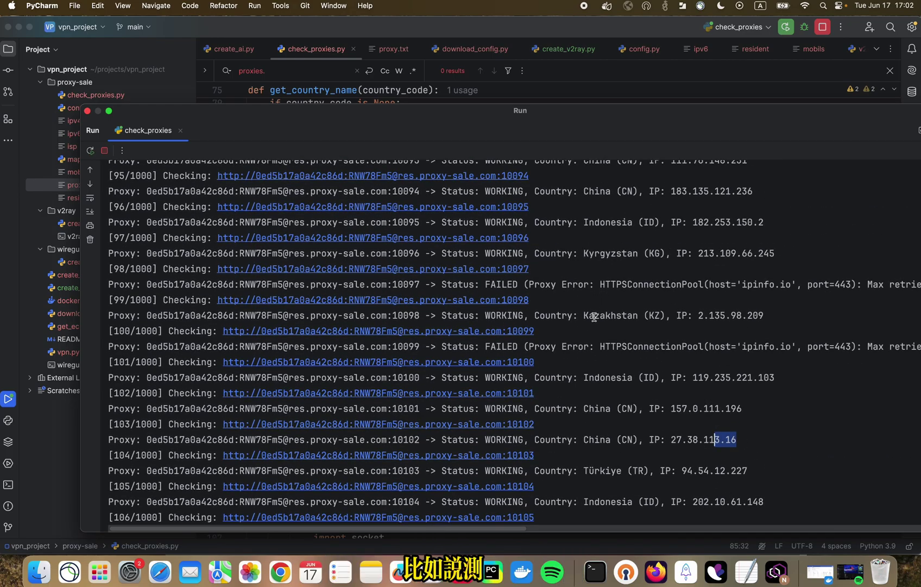
pyautogui.moveTo(764, 316); pyautogui.dragTo(697, 316)
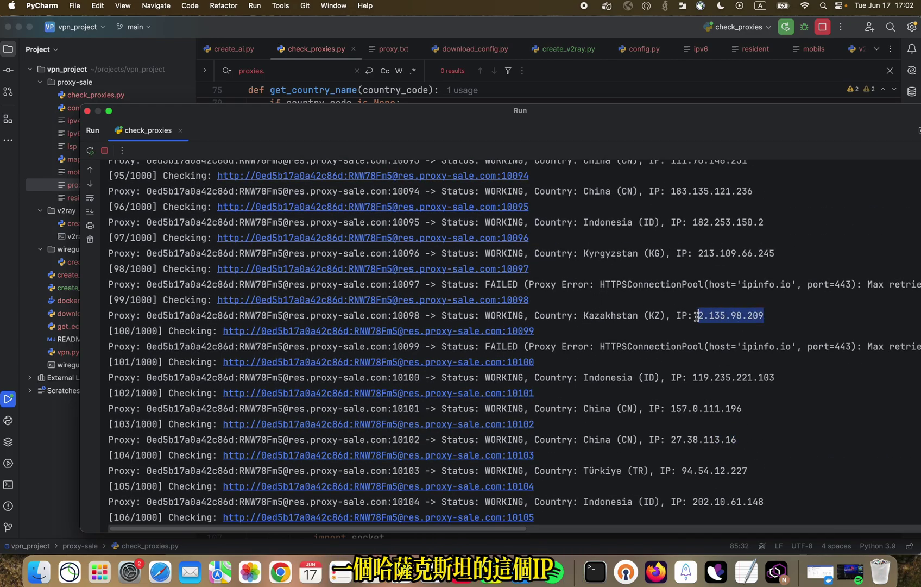
pyautogui.click(280, 571)
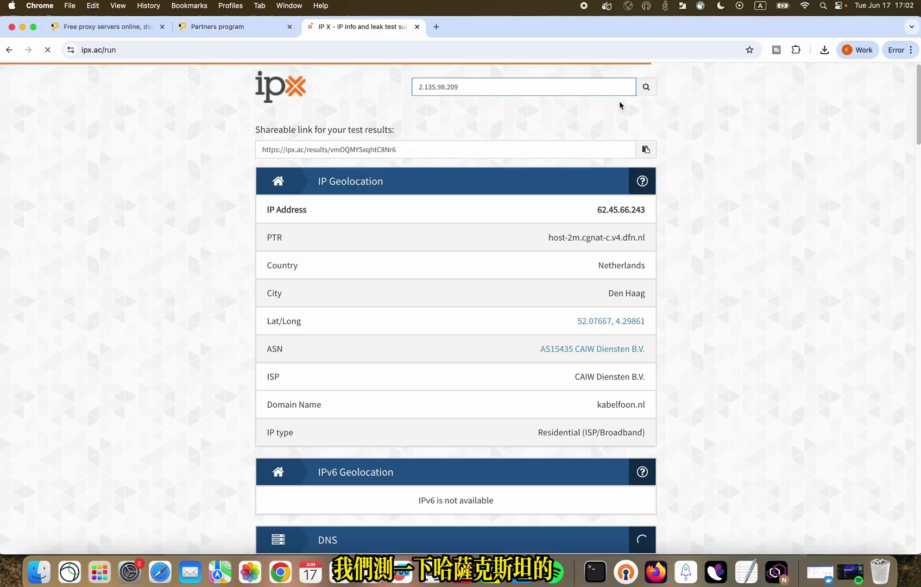
# Step: Look up 2.135.98.209 on ipx.ac, confirm Kazakhstan residential Kazakhtelecom, and translate the page into Chinese
pyautogui.click(649, 87)
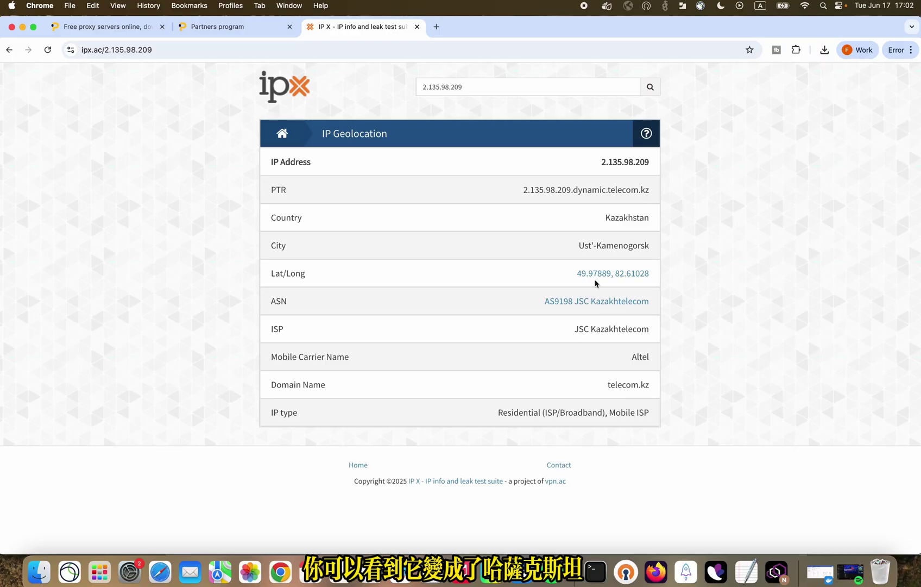
pyautogui.moveTo(602, 218); pyautogui.dragTo(666, 223)
pyautogui.rightClick(692, 219)
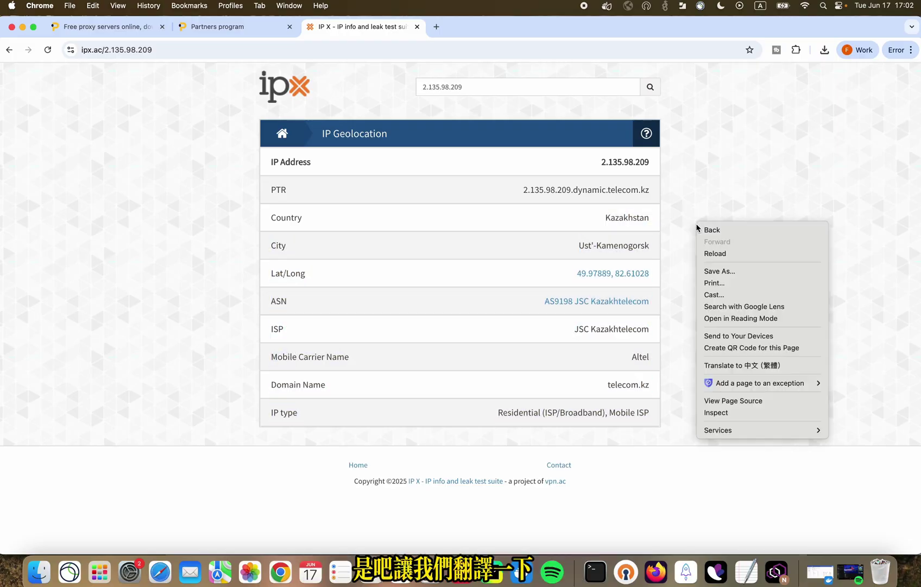
pyautogui.click(730, 367)
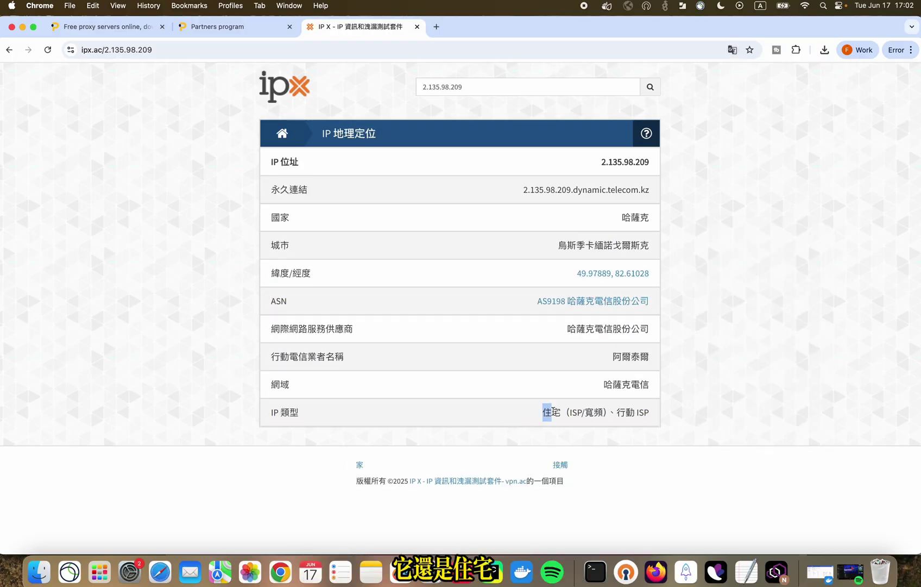